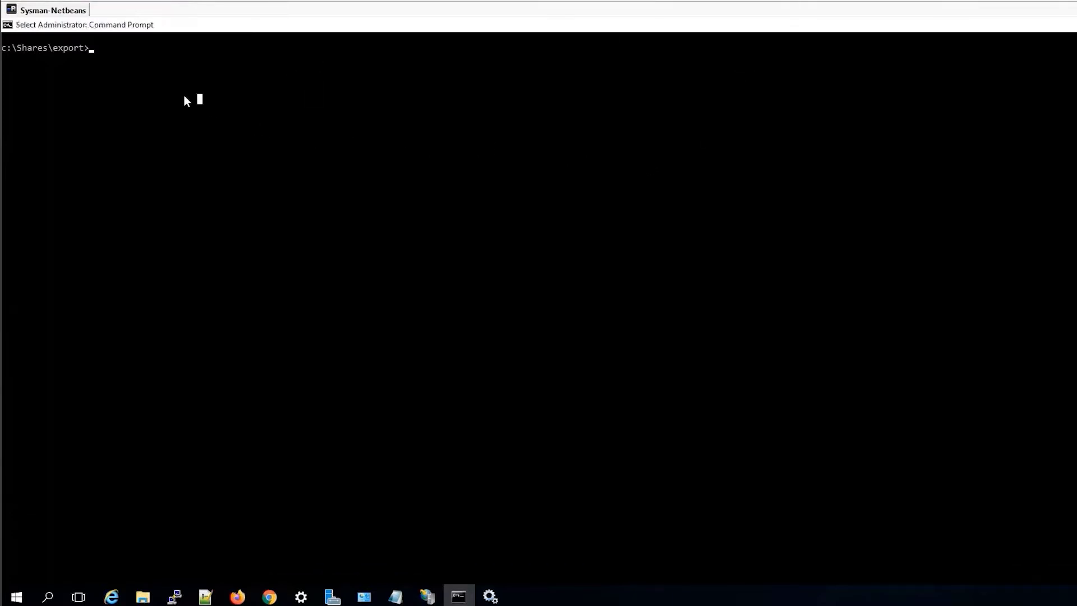
Check the Repository Manager version (3.3.1.694) with drm -v, then list repositories with drm -li=rep, showing only Old.
{"action": "type", "text": "rm "}
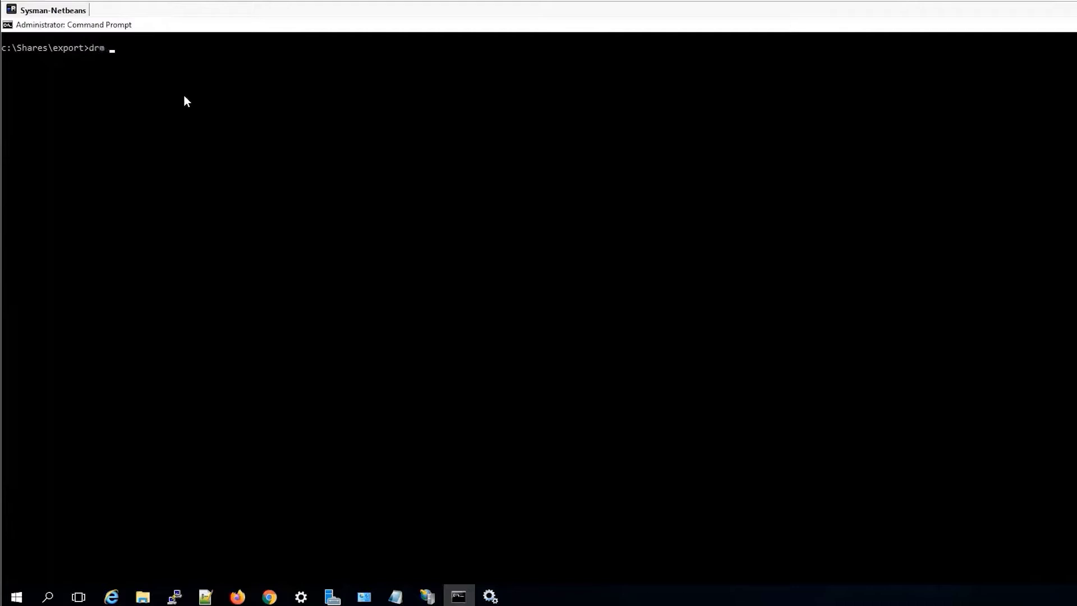
{"action": "type", "text": "-v"}
{"action": "key", "text": "Return"}
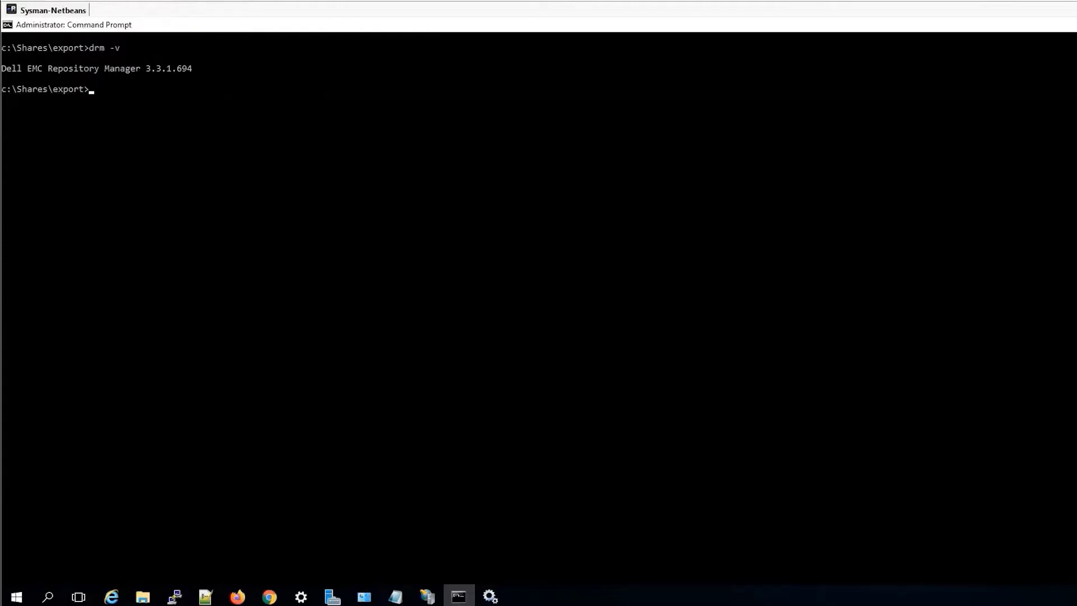
{"action": "left_click", "coordinate": [164, 162]}
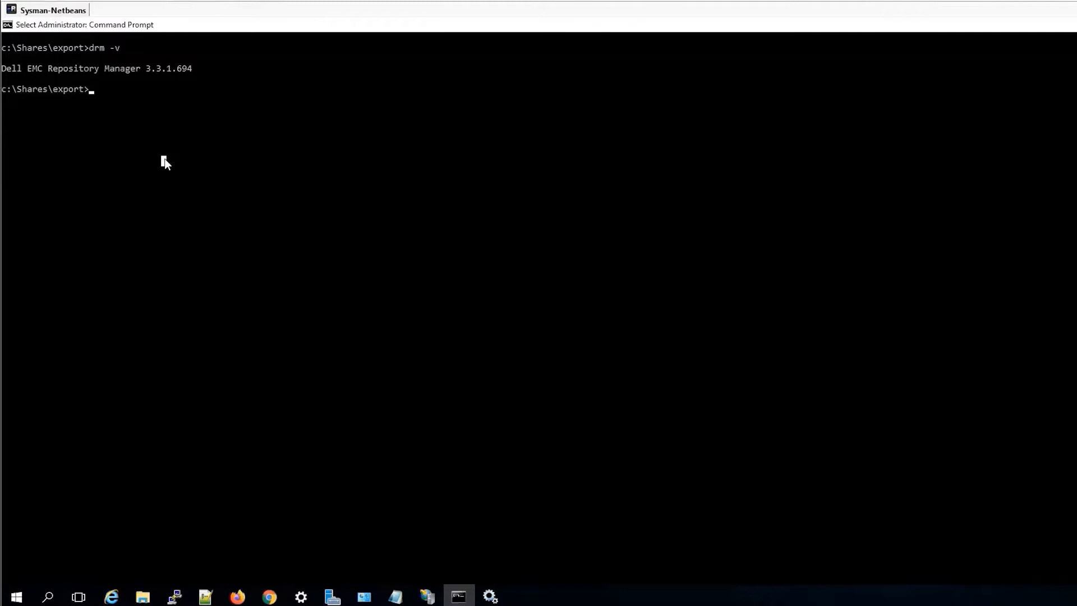
{"action": "type", "text": "drm "}
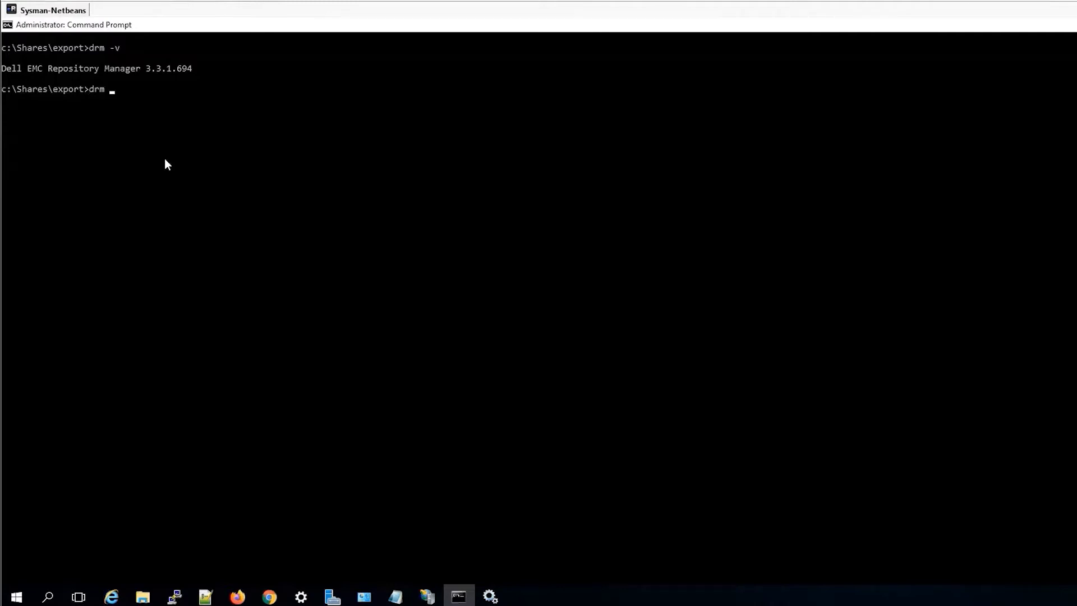
{"action": "type", "text": "-li=rep"}
{"action": "key", "text": "Return"}
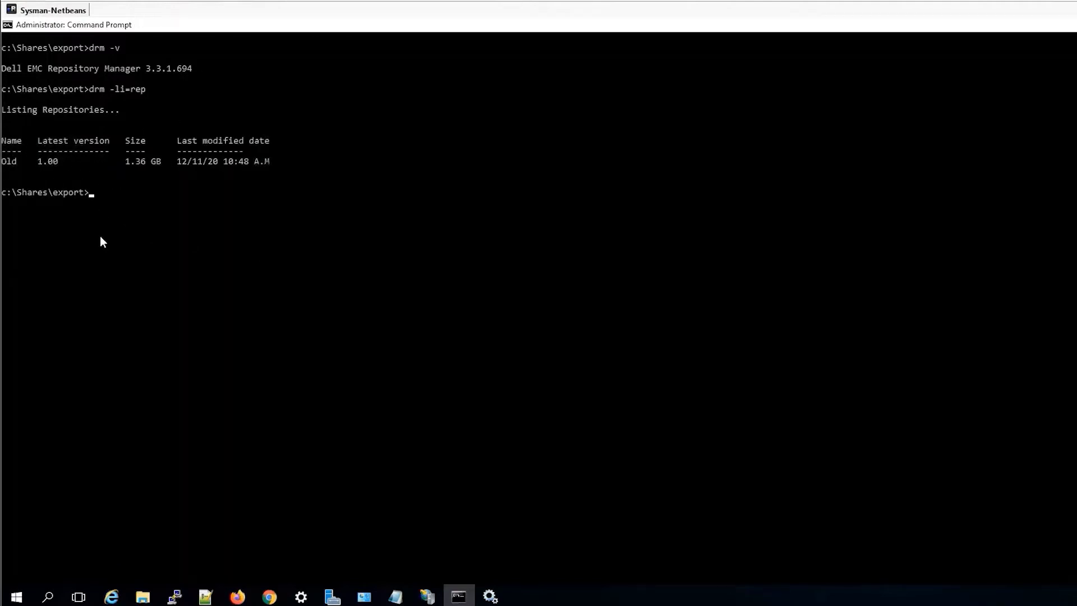
{"action": "left_click", "coordinate": [140, 216]}
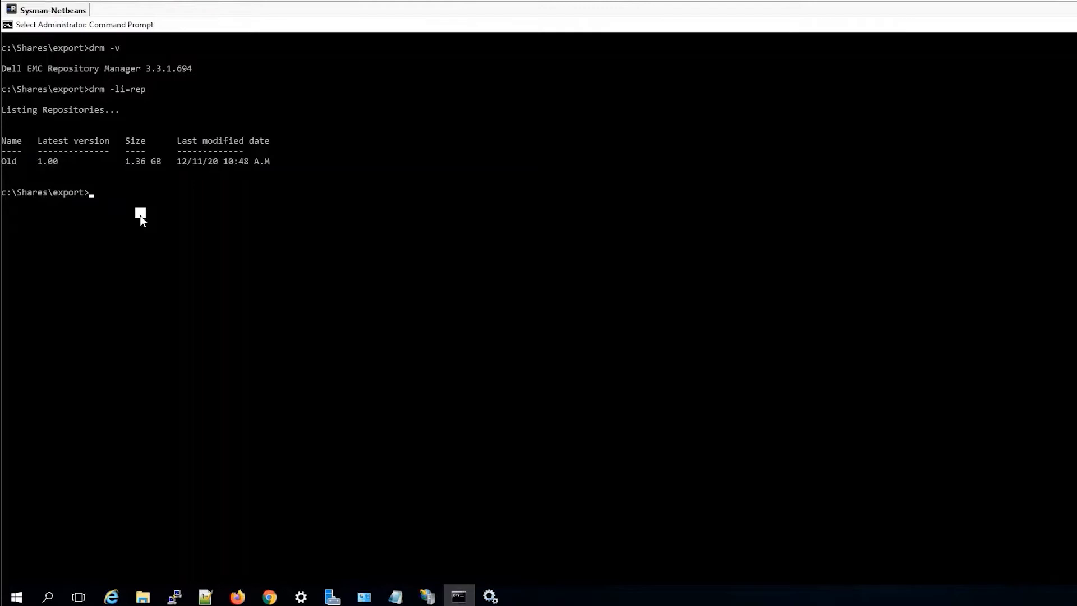
Run drm -li=plugin to show the four plugins, with System Update at 1.7.0 and 1.8.0 available.
{"action": "type", "text": "drm"}
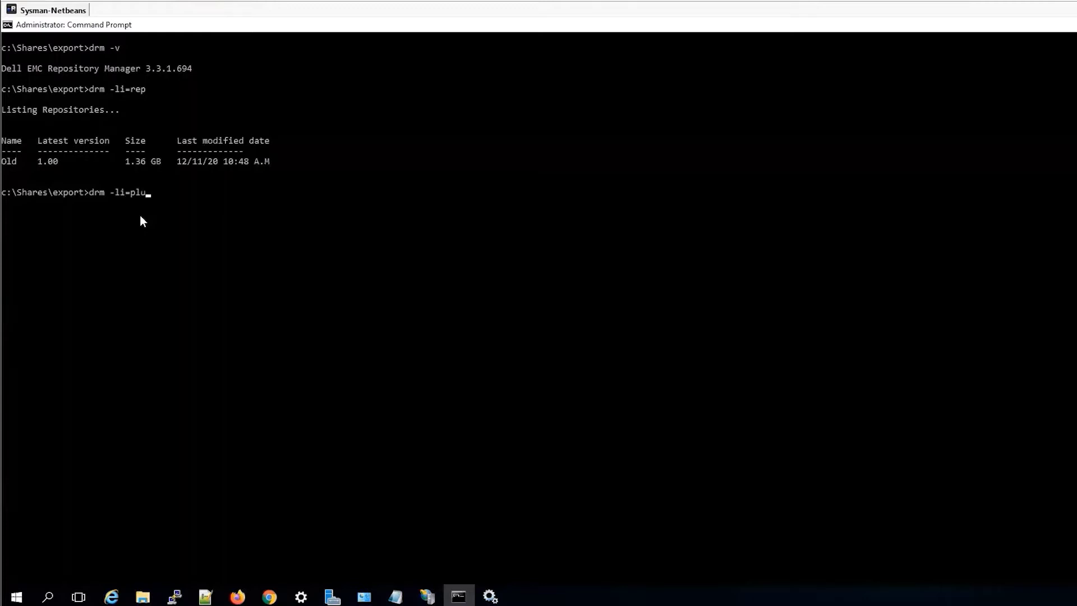
{"action": "type", "text": "-li=plugin"}
{"action": "key", "text": "Return"}
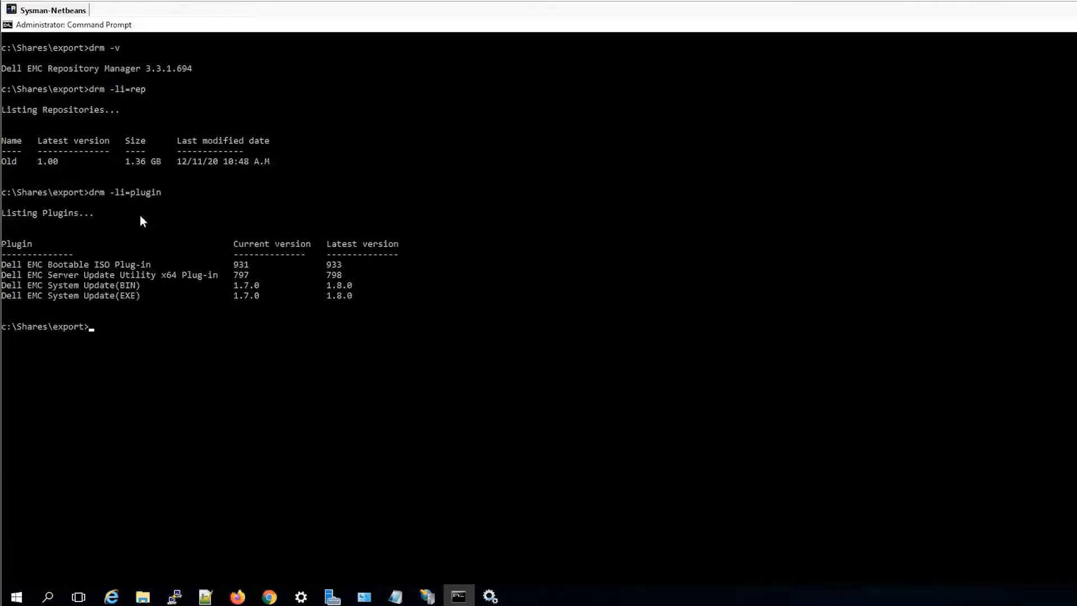
Run drm --update --plugin=all to update every installed plugin.
{"action": "type", "text": "drm"}
{"action": "type", "text": " -up"}
{"action": "key", "text": "BackSpace"}
{"action": "key", "text": "BackSpace"}
{"action": "type", "text": "-update --plugin"}
{"action": "type", "text": "=all"}
{"action": "key", "text": "Return"}
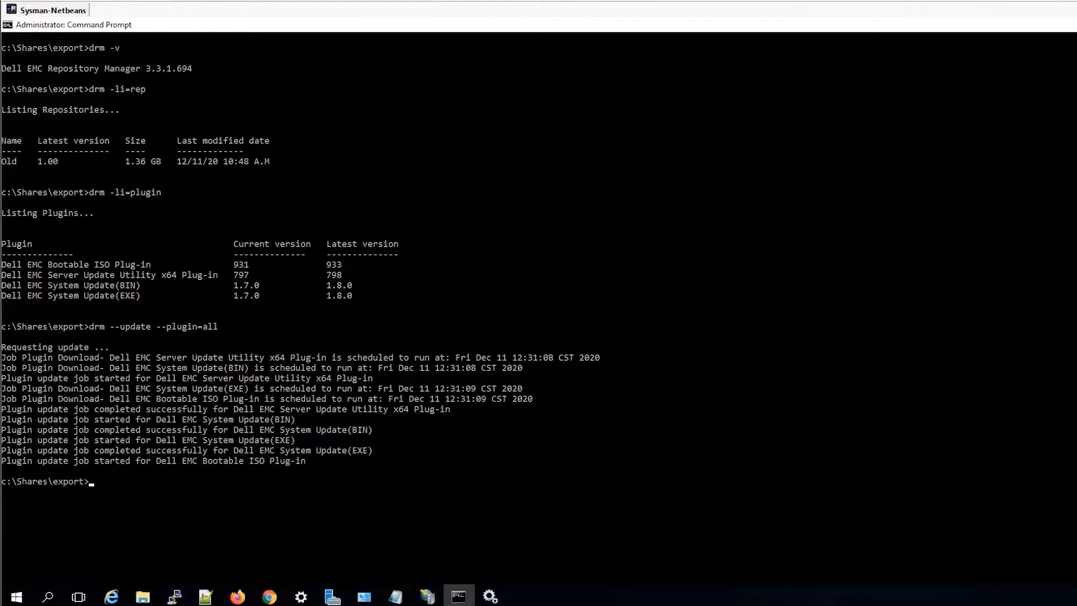
Run the drm -li=job listing to confirm all four plugin download jobs show SUCCESS.
{"action": "left_click", "coordinate": [123, 485]}
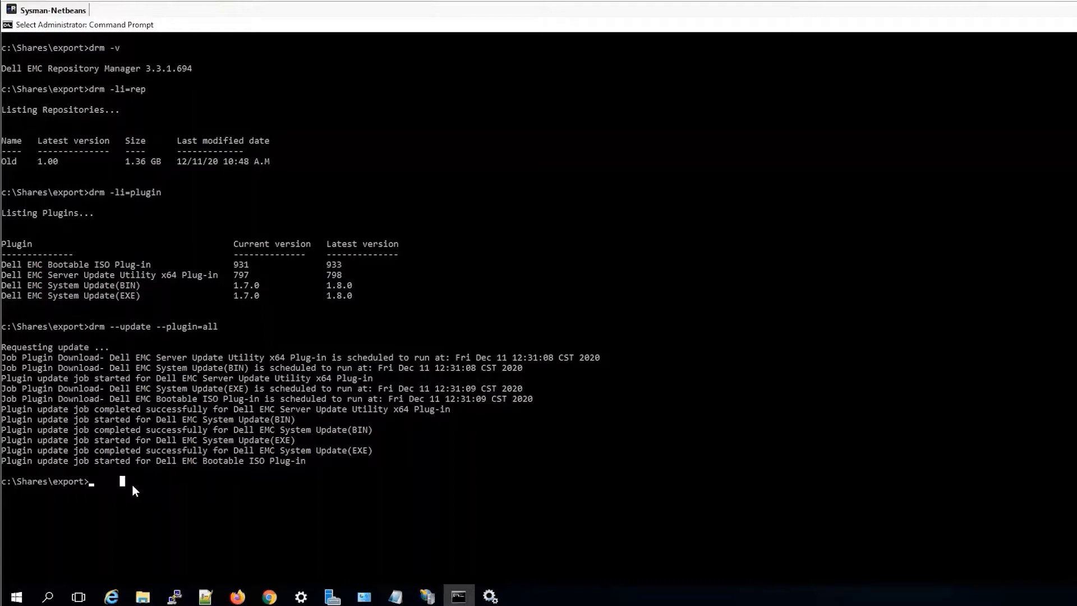
{"action": "type", "text": "drm -li=job"}
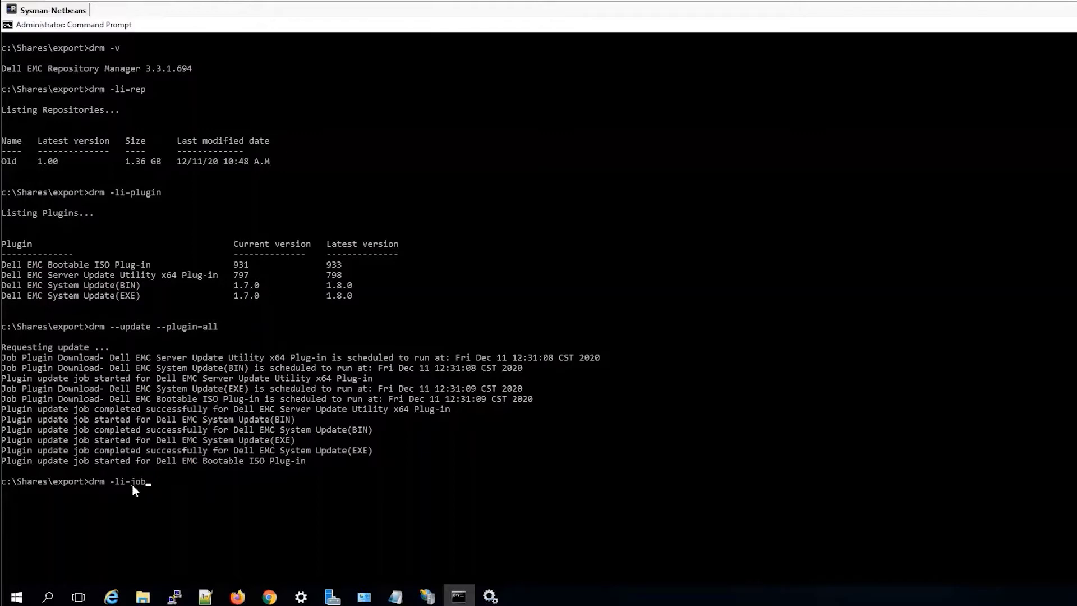
{"action": "key", "text": "Return"}
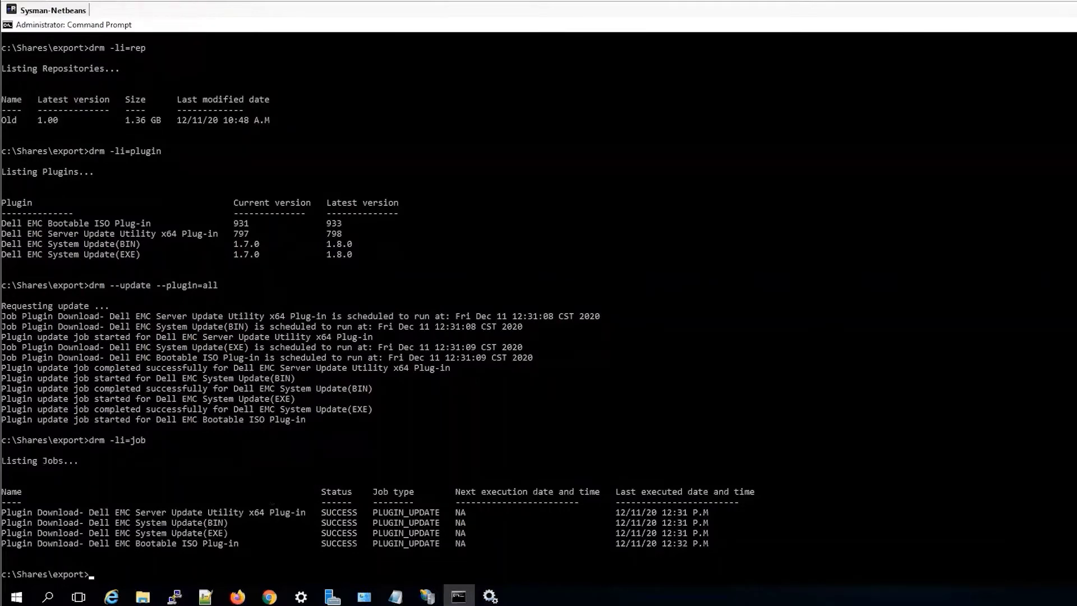
Run drm -j="<job name>" --detail on the Server Update Utility x64 plugin job, confirming SUCCESS.
{"action": "left_click_drag", "start_coordinate": [212, 535], "coordinate": [210, 539]}
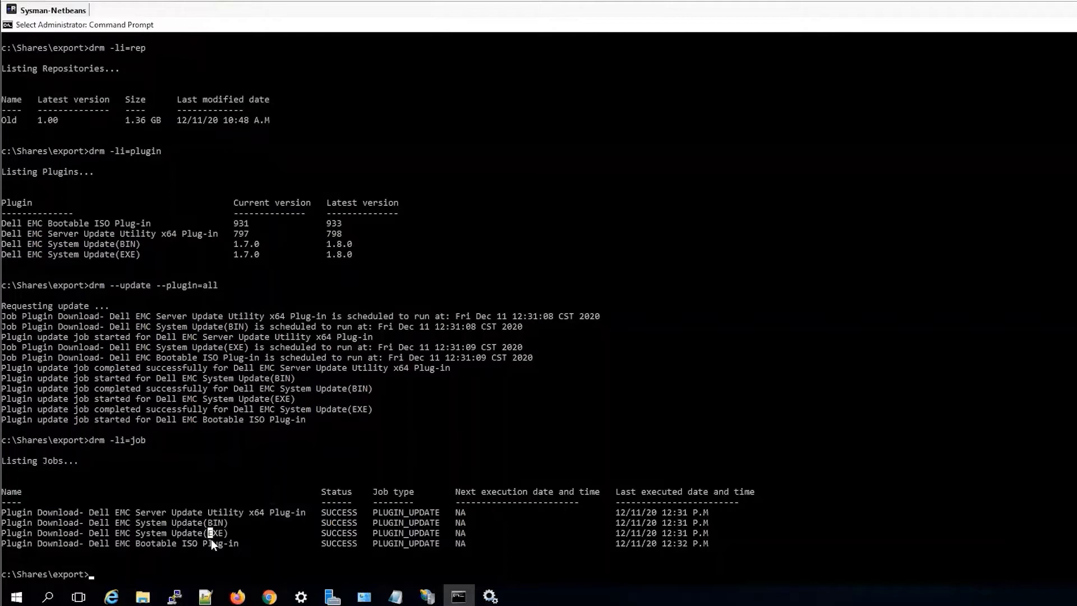
{"action": "type", "text": "drm"}
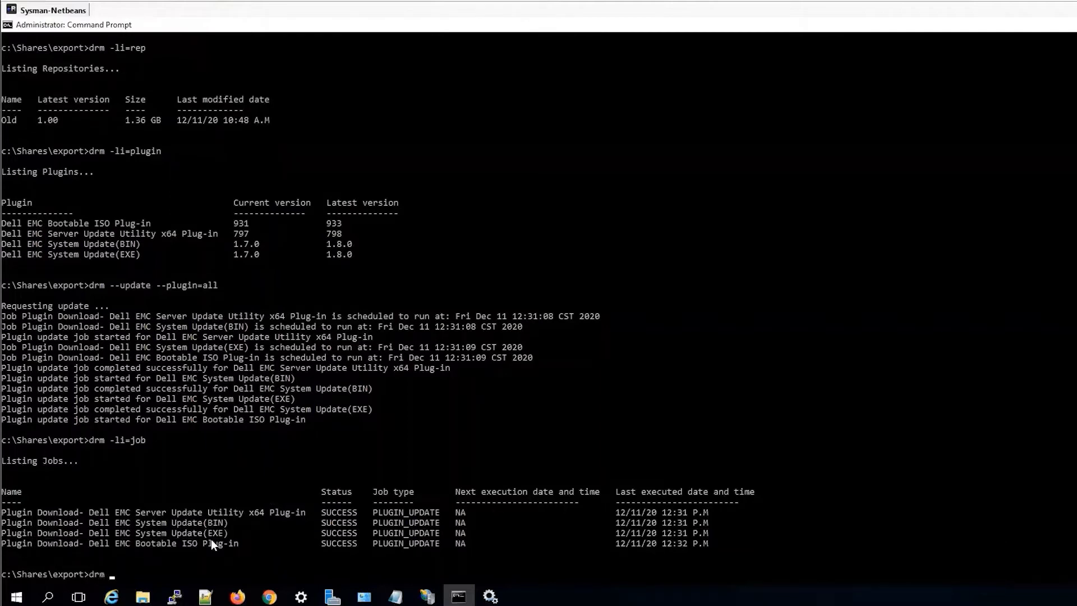
{"action": "type", "text": " -j=\""}
{"action": "left_click_drag", "start_coordinate": [5, 513], "coordinate": [274, 517]}
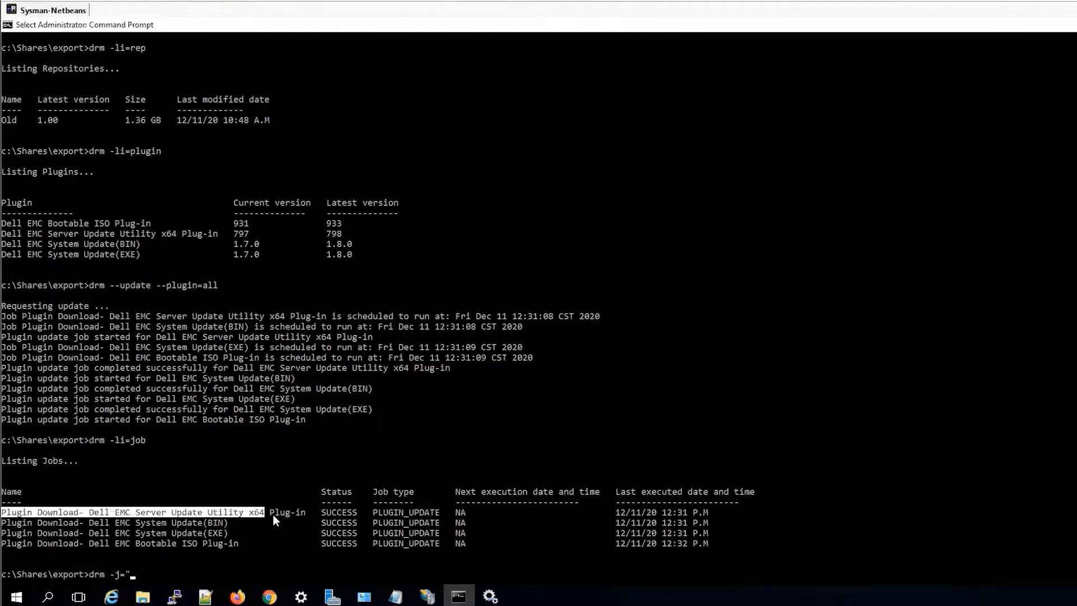
{"action": "right_click", "coordinate": [301, 511]}
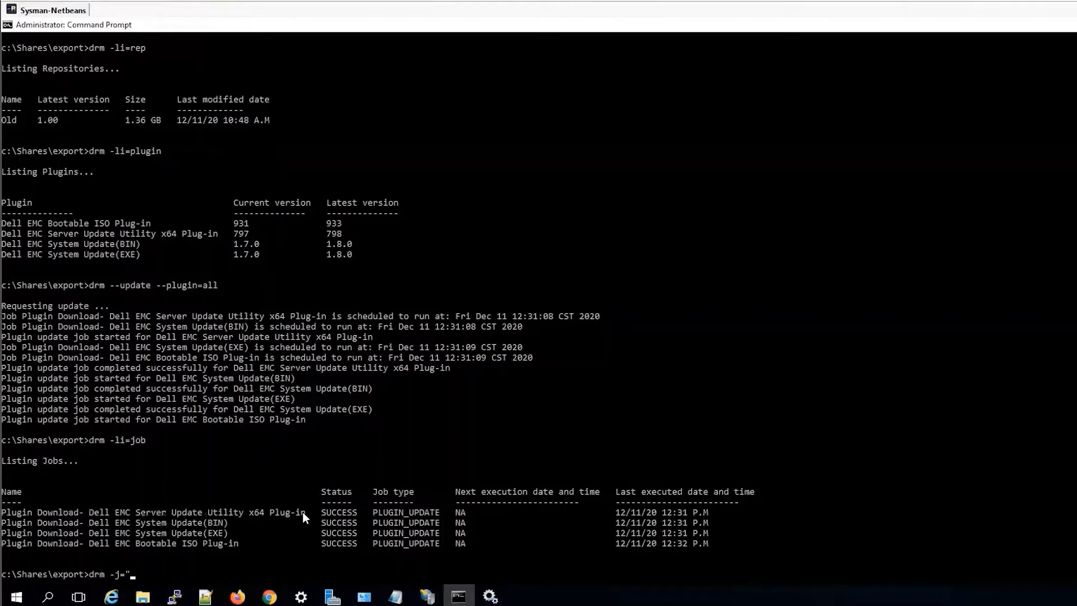
{"action": "right_click", "coordinate": [159, 572]}
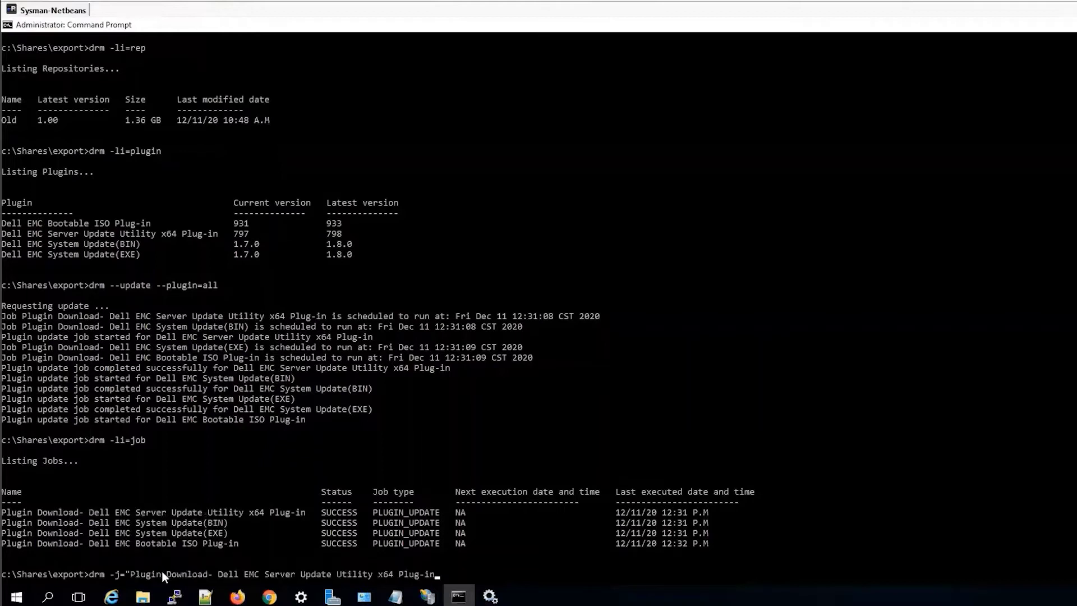
{"action": "type", "text": "\" --detail"}
{"action": "key", "text": "Return"}
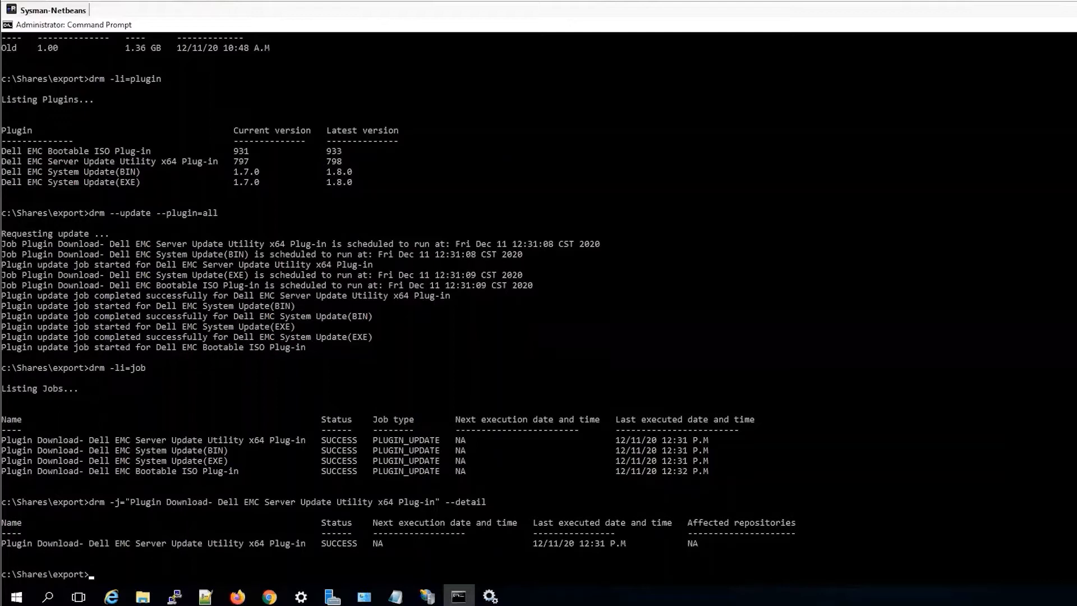
{"action": "scroll", "coordinate": [538, 309], "scroll_direction": "down", "scroll_amount": 1}
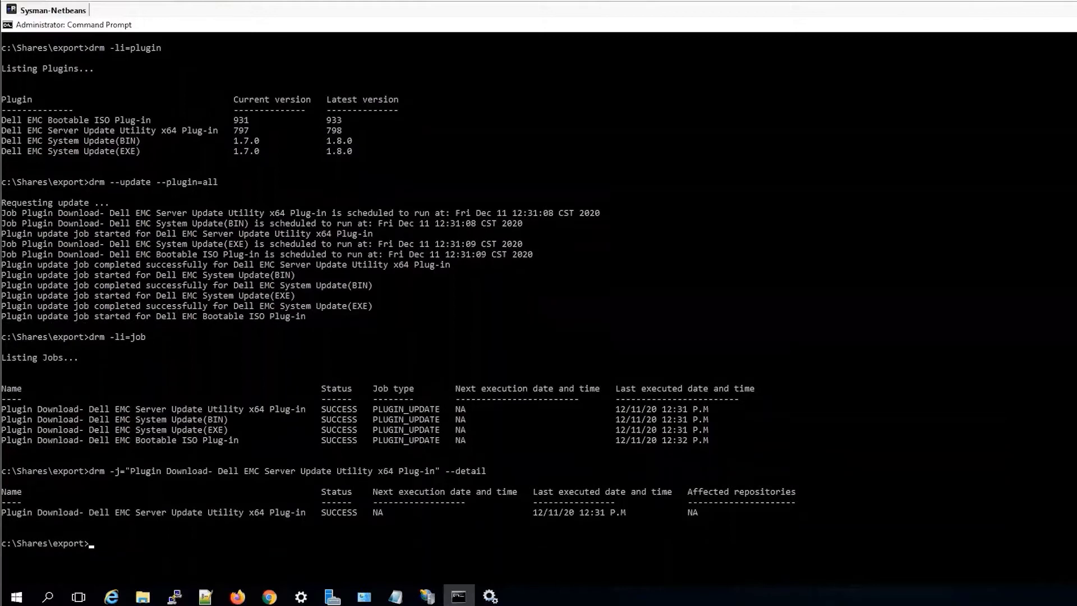
Create repository 'idrac' with drm -cr -r=idrac -it=idrac, giving the iDRAC host address and credentials.
{"action": "left_click", "coordinate": [103, 554]}
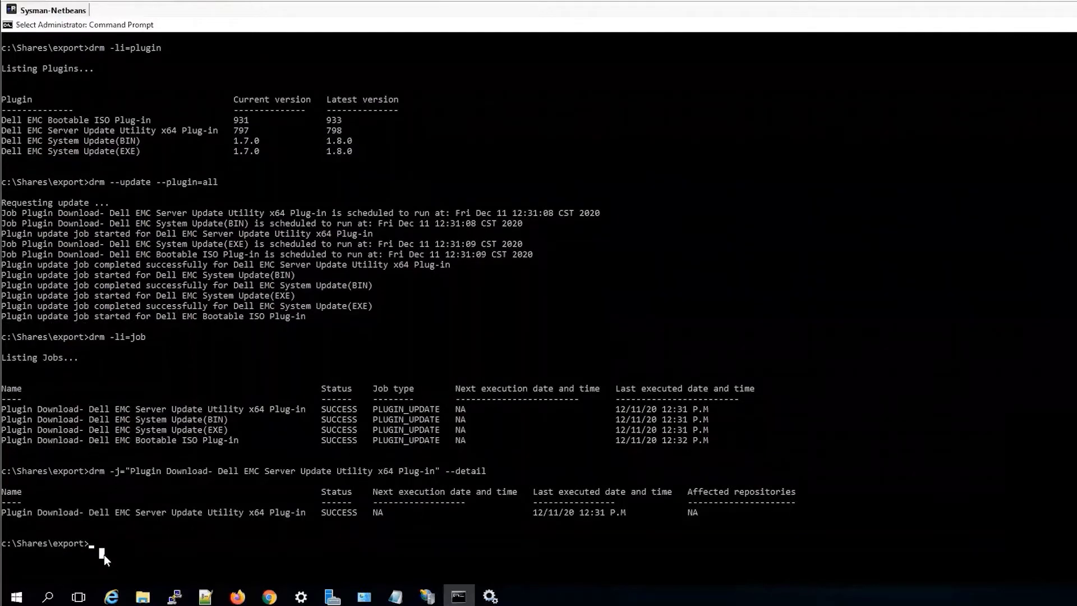
{"action": "type", "text": "drm"}
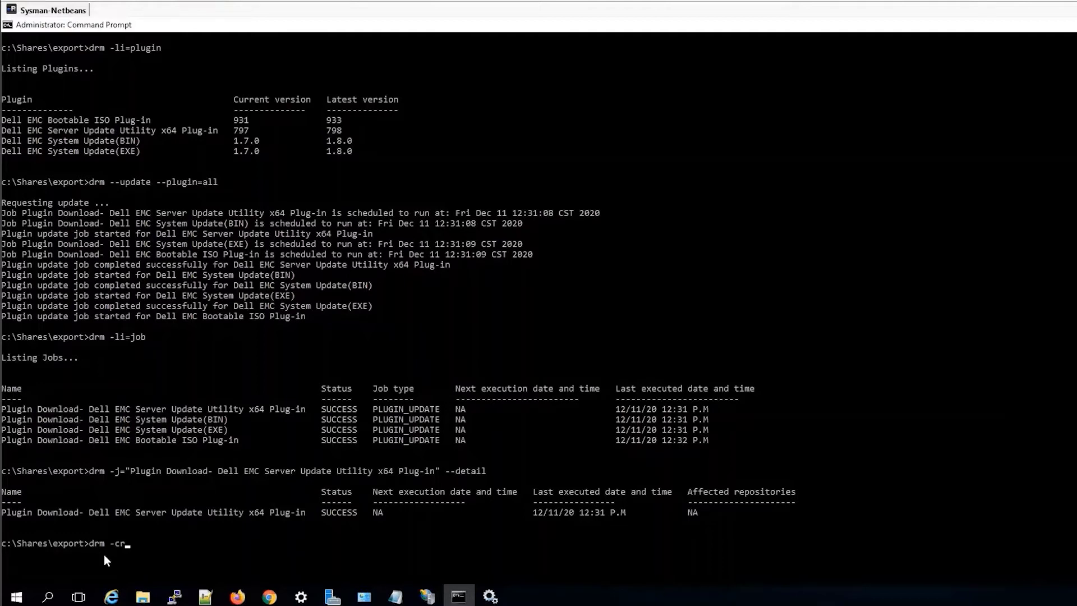
{"action": "type", "text": "-cr -r=idrac"}
{"action": "type", "text": "-ih=10.10.10.10.1"}
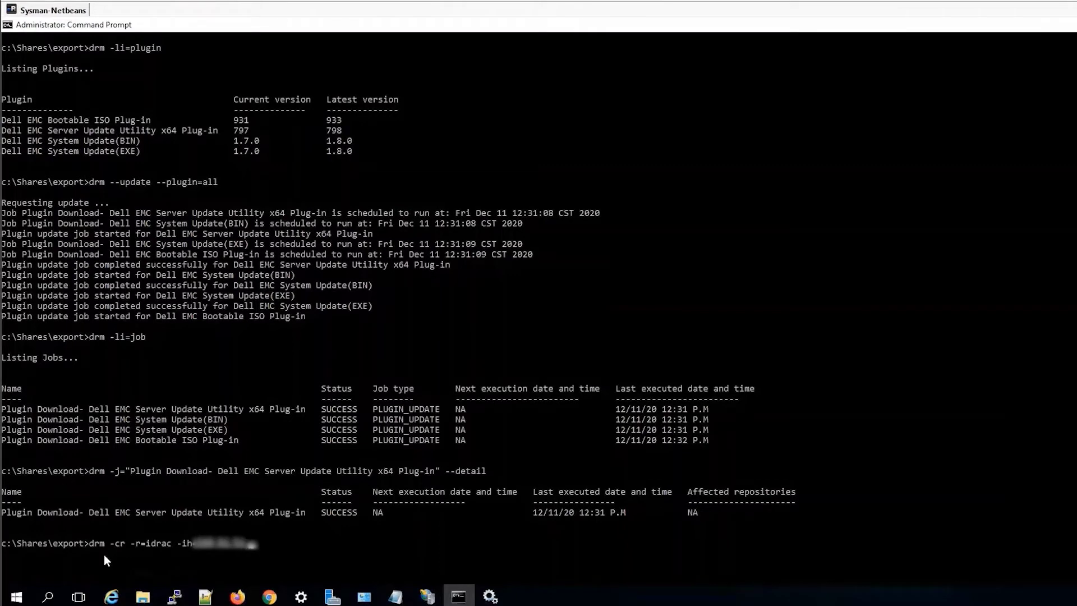
{"action": "type", "text": "0"}
{"action": "type", "text": "-"}
{"action": "type", "text": "it="}
{"action": "type", "text": "idrac"}
{"action": "type", "text": " -"}
{"action": "type", "text": "-authentic"}
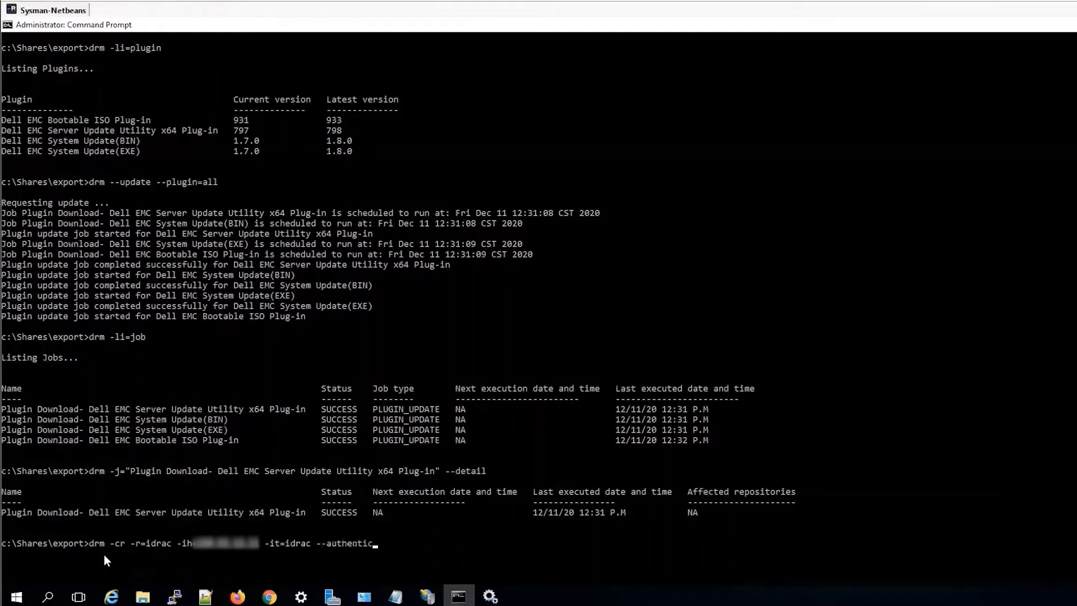
{"action": "type", "text": "ation=*******"}
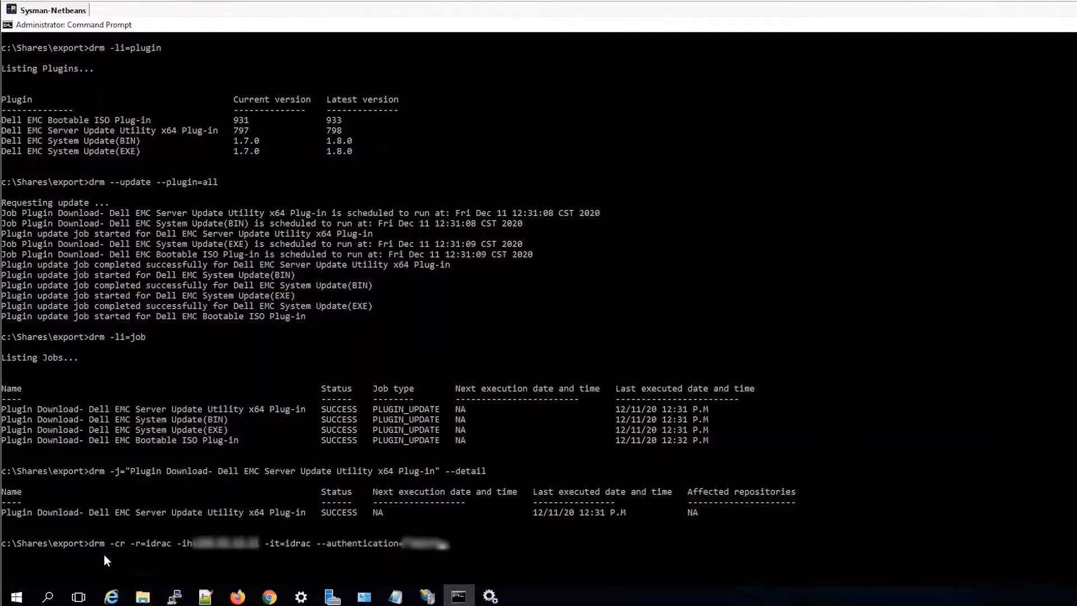
{"action": "type", "text": "xxxxxxxxxxxx"}
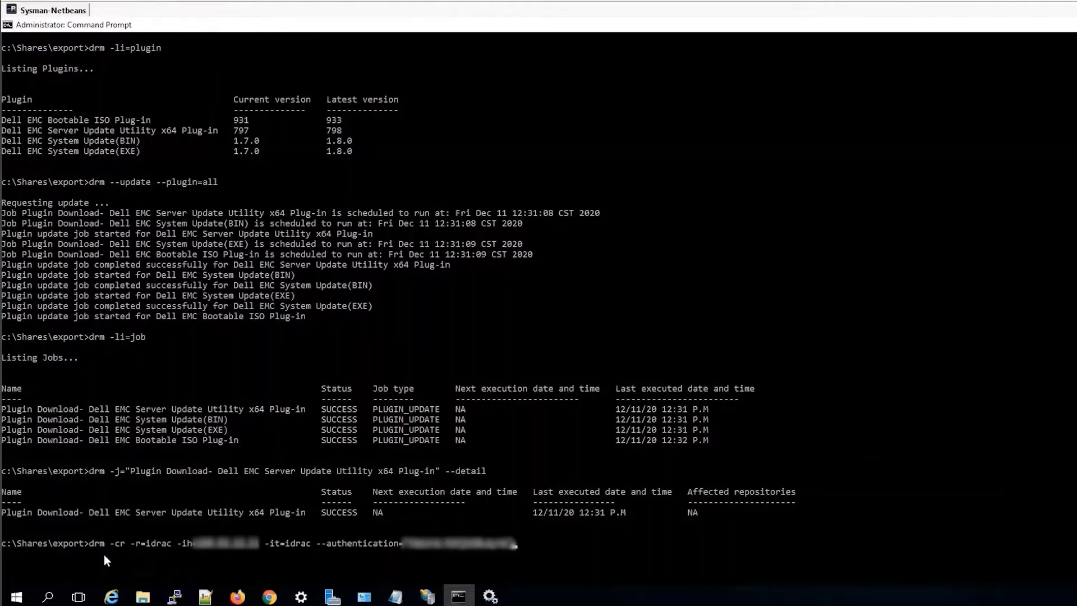
{"action": "key", "text": "Return"}
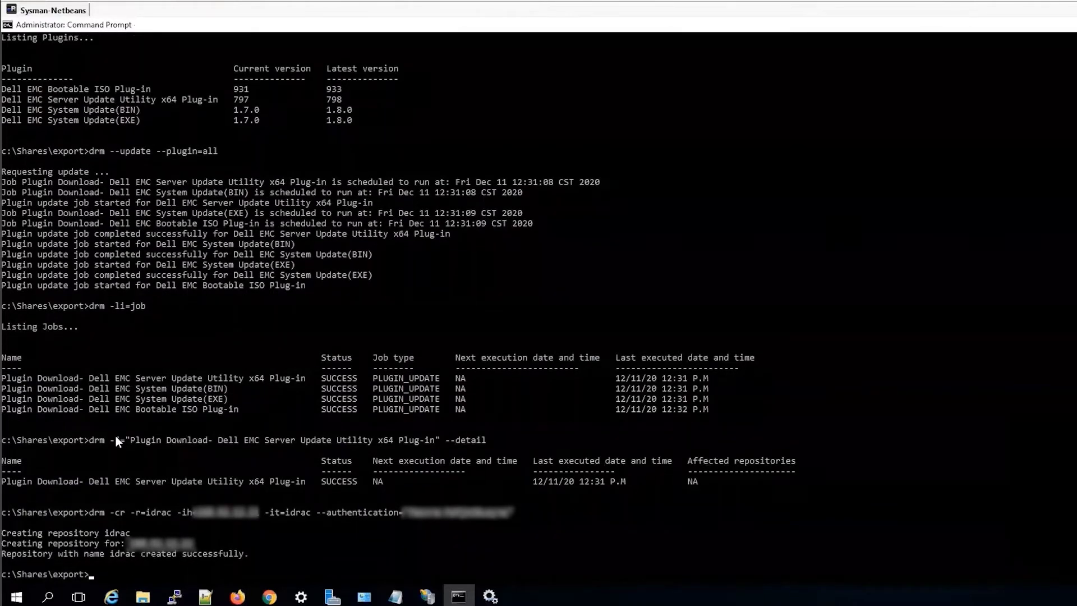
Recall the previous listing command, change its target to rep, and run drm -li=rep.
{"action": "key", "text": "Up"}
{"action": "key", "text": "Up"}
{"action": "key", "text": "Up"}
{"action": "key", "text": "Up"}
{"action": "key", "text": "Up"}
{"action": "key", "text": "BackSpace"}
{"action": "key", "text": "BackSpace"}
{"action": "key", "text": "BackSpace"}
{"action": "key", "text": "BackSpace"}
{"action": "key", "text": "BackSpace"}
{"action": "key", "text": "BackSpace"}
{"action": "type", "text": "rep"}
{"action": "key", "text": "Return"}
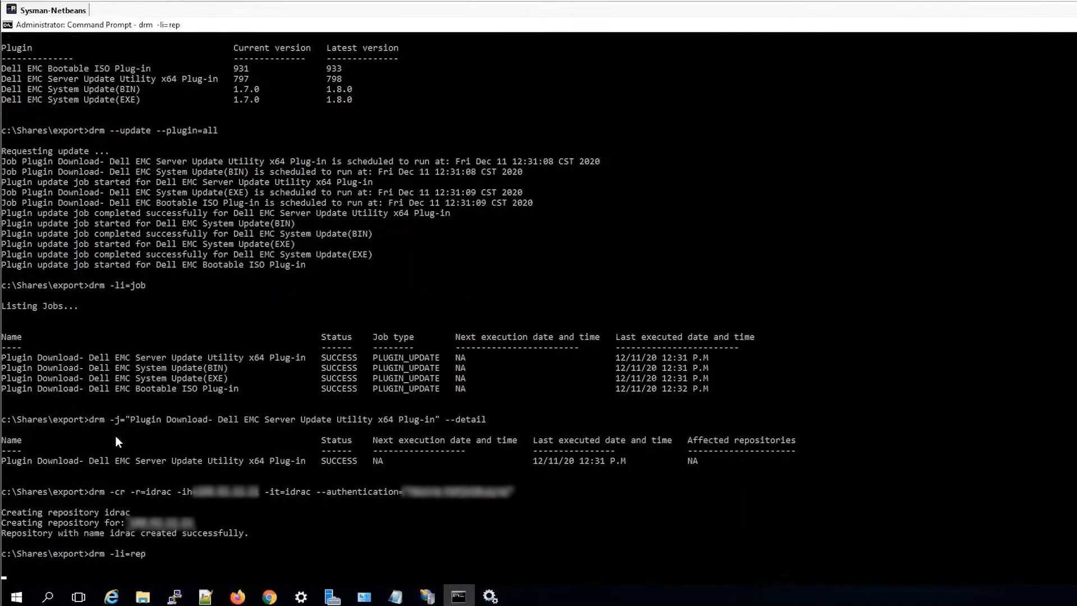
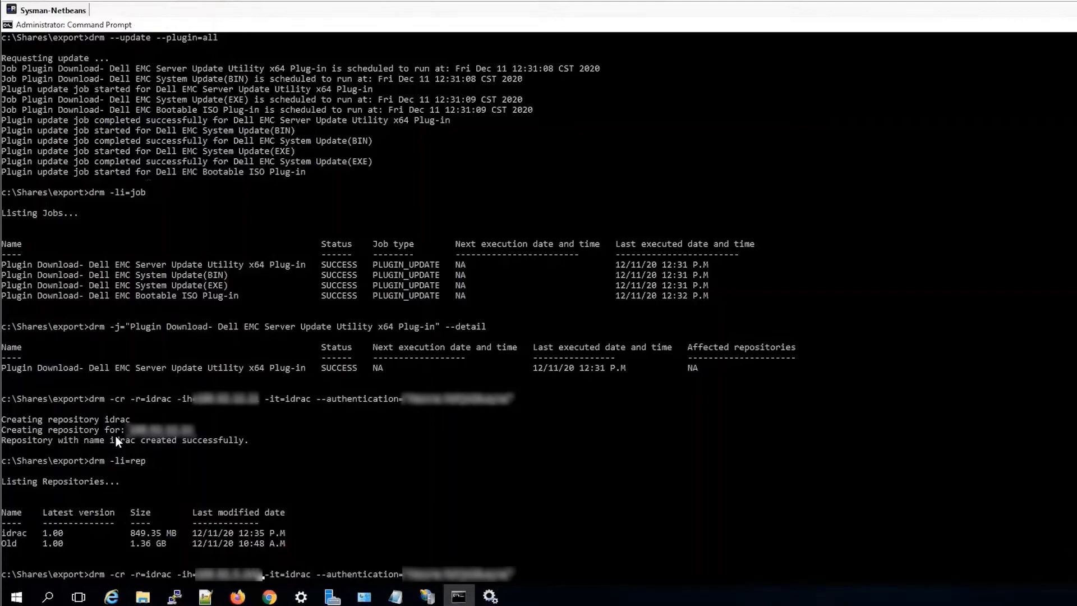
In the recalled drm -cr command, change the host address and set repository and inventory type to oment.
{"action": "key", "text": "BackSpace"}
{"action": "key", "text": "BackSpace"}
{"action": "type", "text": "10"}
{"action": "key", "text": "Left"}
{"action": "key", "text": "Left"}
{"action": "key", "text": "Left"}
{"action": "key", "text": "Left"}
{"action": "key", "text": "Left"}
{"action": "key", "text": "Left"}
{"action": "key", "text": "Left"}
{"action": "key", "text": "Left"}
{"action": "key", "text": "BackSpace"}
{"action": "key", "text": "BackSpace"}
{"action": "key", "text": "BackSpace"}
{"action": "key", "text": "BackSpace"}
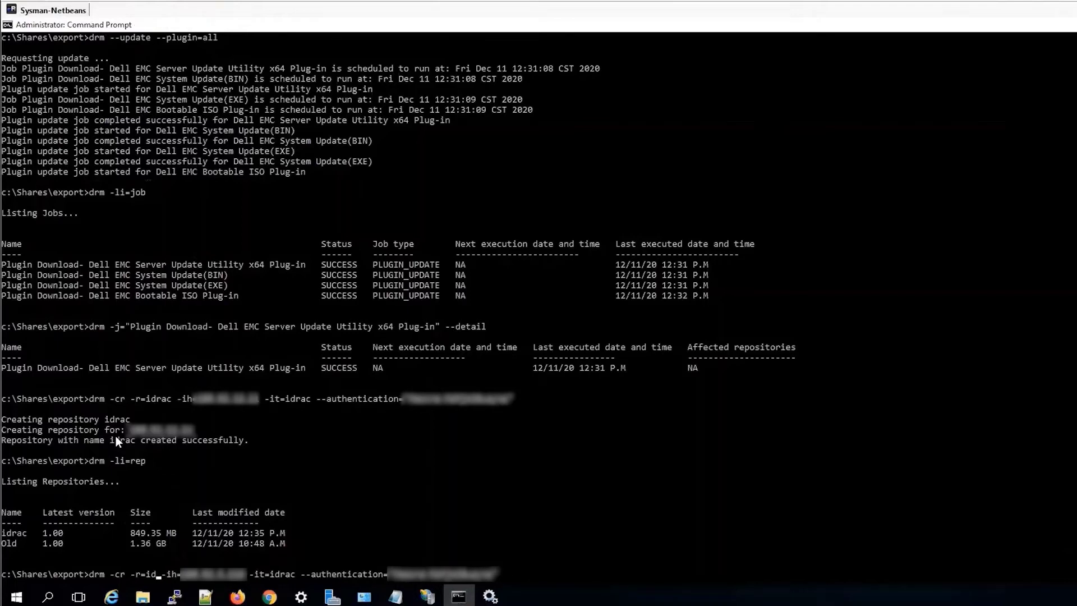
{"action": "key", "text": "BackSpace"}
{"action": "type", "text": "oment"}
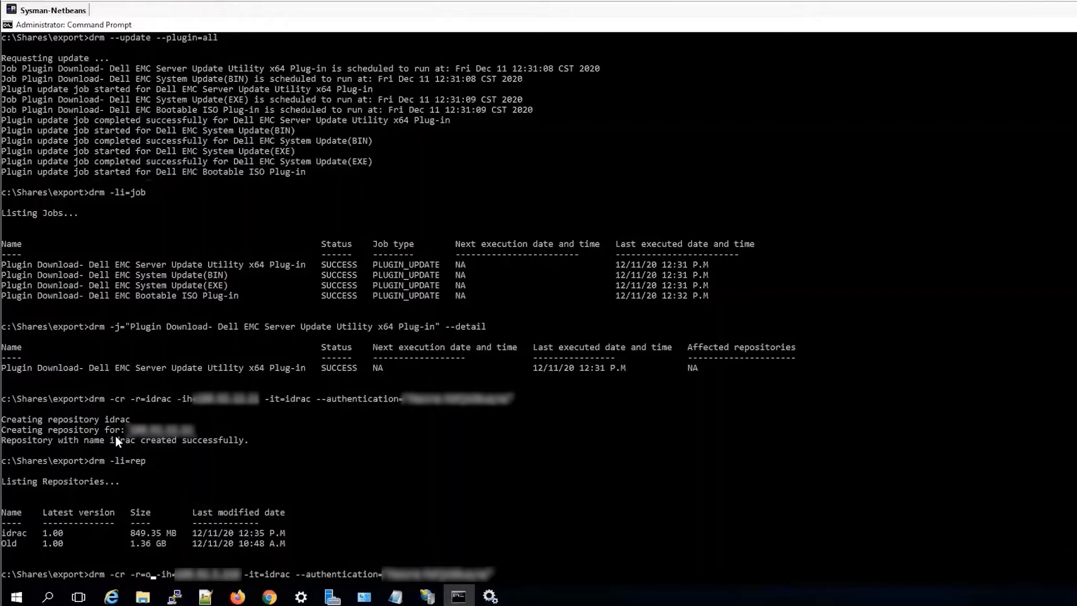
{"action": "key", "text": "Right"}
{"action": "key", "text": "Right"}
{"action": "key", "text": "Right"}
{"action": "key", "text": "Right"}
{"action": "key", "text": "Right"}
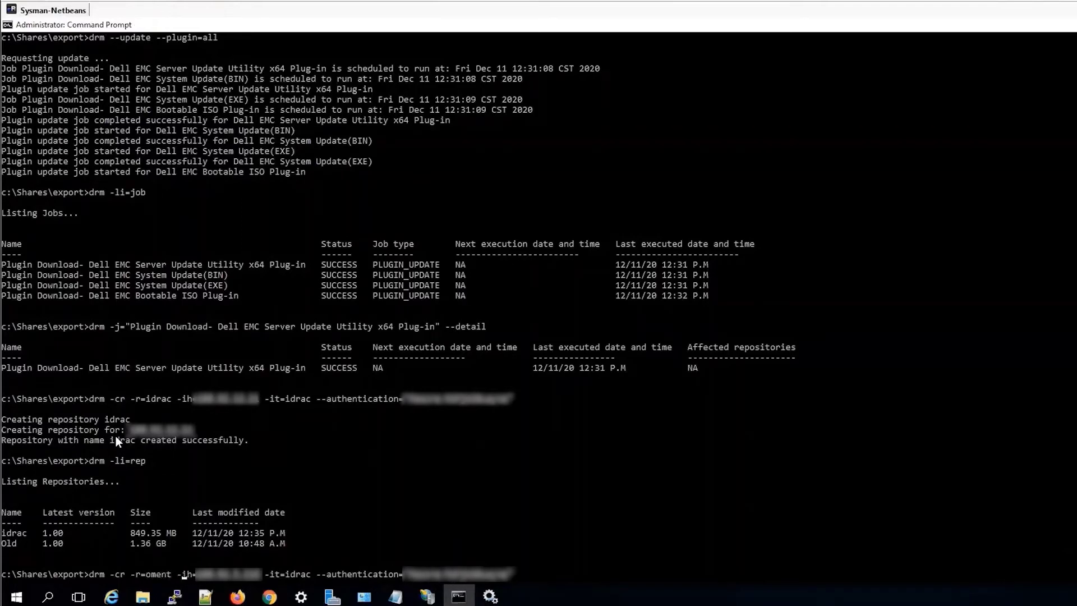
{"action": "key", "text": "Right"}
{"action": "key", "text": "Right"}
{"action": "key", "text": "Right"}
{"action": "key", "text": "Right"}
{"action": "key", "text": "Right"}
{"action": "key", "text": "Right"}
{"action": "key", "text": "Right"}
{"action": "key", "text": "Right"}
{"action": "key", "text": "Right"}
{"action": "key", "text": "Right"}
{"action": "key", "text": "Right"}
{"action": "key", "text": "Right"}
{"action": "key", "text": "Right"}
{"action": "key", "text": "Right"}
{"action": "key", "text": "Right"}
{"action": "key", "text": "Right"}
{"action": "key", "text": "Right"}
{"action": "key", "text": "Right"}
{"action": "key", "text": "Right"}
{"action": "key", "text": "Right"}
{"action": "key", "text": "Right"}
{"action": "key", "text": "BackSpace"}
{"action": "key", "text": "BackSpace"}
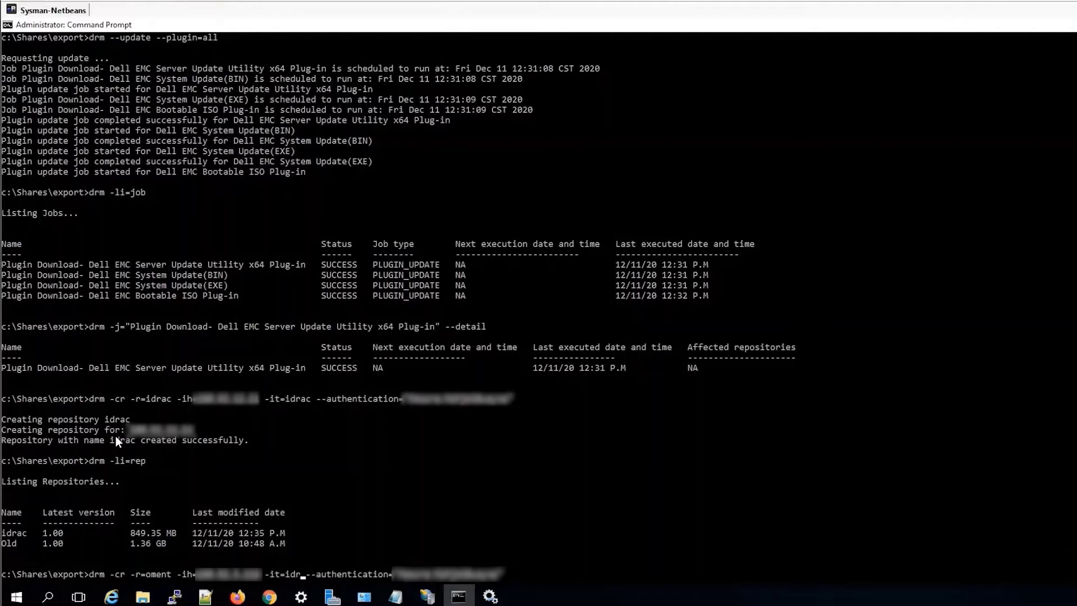
{"action": "key", "text": "BackSpace"}
{"action": "key", "text": "BackSpace"}
{"action": "key", "text": "BackSpace"}
{"action": "type", "text": "oment"}
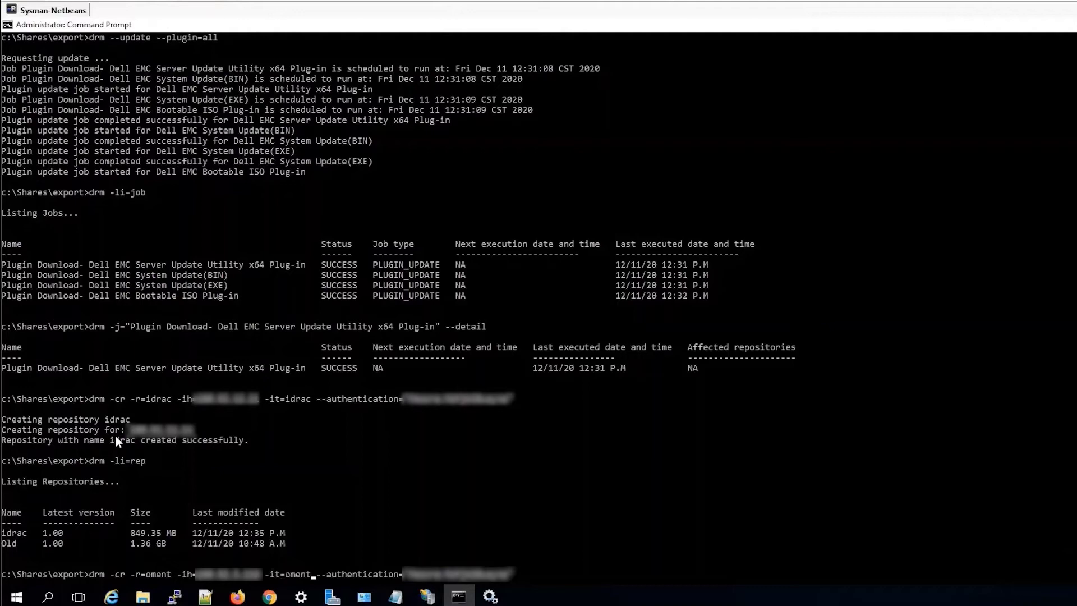
Replace the --authentication value with the new credentials and run the oment repository creation.
{"action": "key", "text": "Right"}
{"action": "key", "text": "Right"}
{"action": "key", "text": "Right"}
{"action": "key", "text": "Right"}
{"action": "key", "text": "Right"}
{"action": "key", "text": "Right"}
{"action": "key", "text": "Right"}
{"action": "key", "text": "Right"}
{"action": "key", "text": "Right"}
{"action": "key", "text": "Right"}
{"action": "key", "text": "Right"}
{"action": "key", "text": "Right"}
{"action": "key", "text": "Right"}
{"action": "key", "text": "Right"}
{"action": "key", "text": "Right"}
{"action": "key", "text": "Right"}
{"action": "key", "text": "Right"}
{"action": "key", "text": "Right"}
{"action": "key", "text": "Right"}
{"action": "key", "text": "Right"}
{"action": "key", "text": "Right"}
{"action": "key", "text": "Right"}
{"action": "key", "text": "Right"}
{"action": "key", "text": "Right"}
{"action": "key", "text": "BackSpace"}
{"action": "key", "text": "BackSpace"}
{"action": "key", "text": "BackSpace"}
{"action": "key", "text": "BackSpace"}
{"action": "key", "text": "BackSpace"}
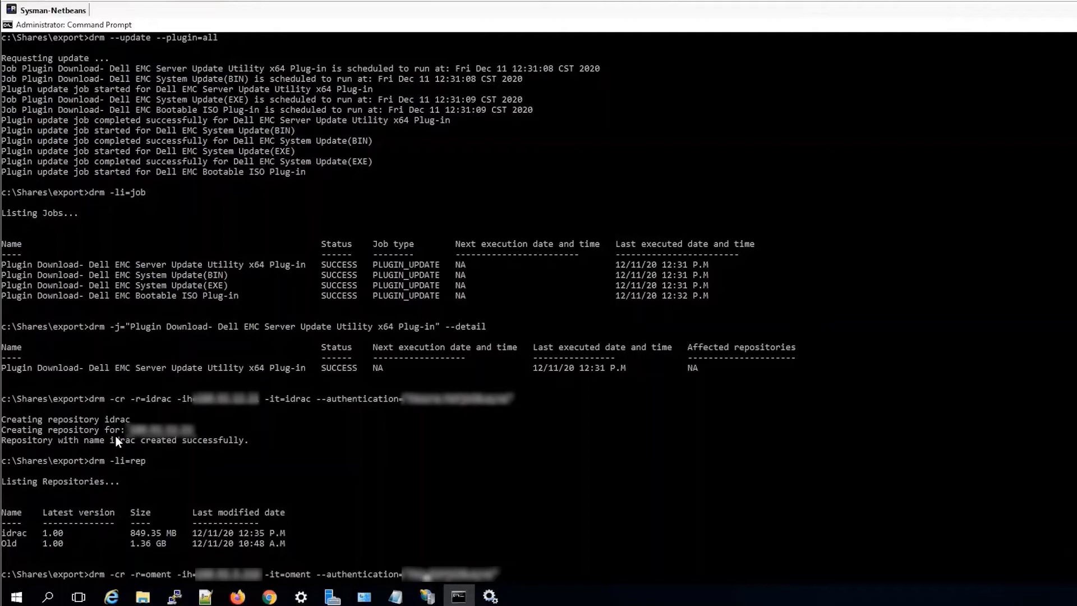
{"action": "key", "text": "BackSpace"}
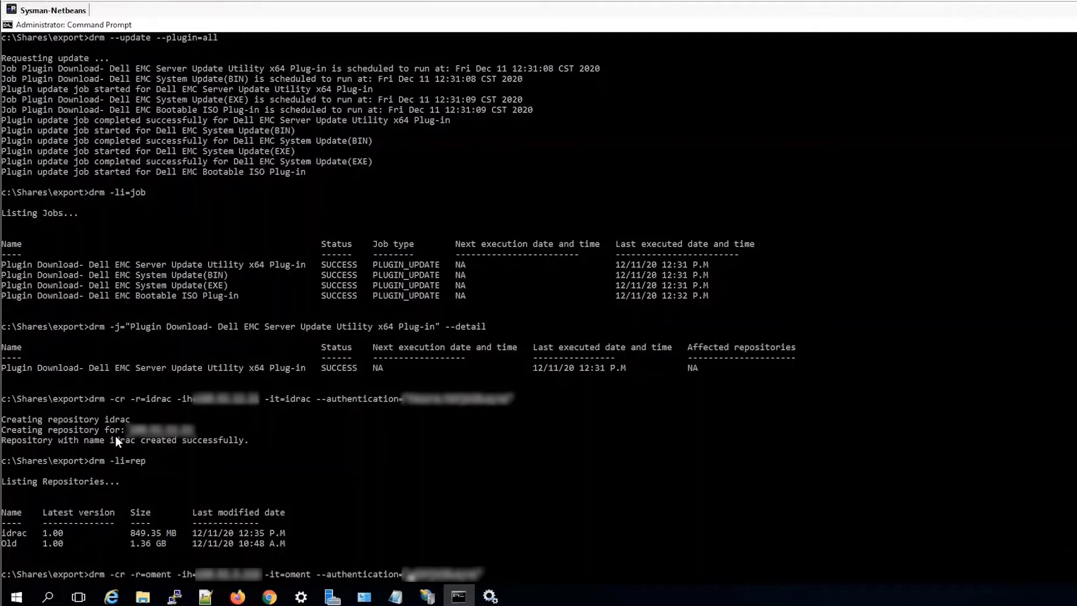
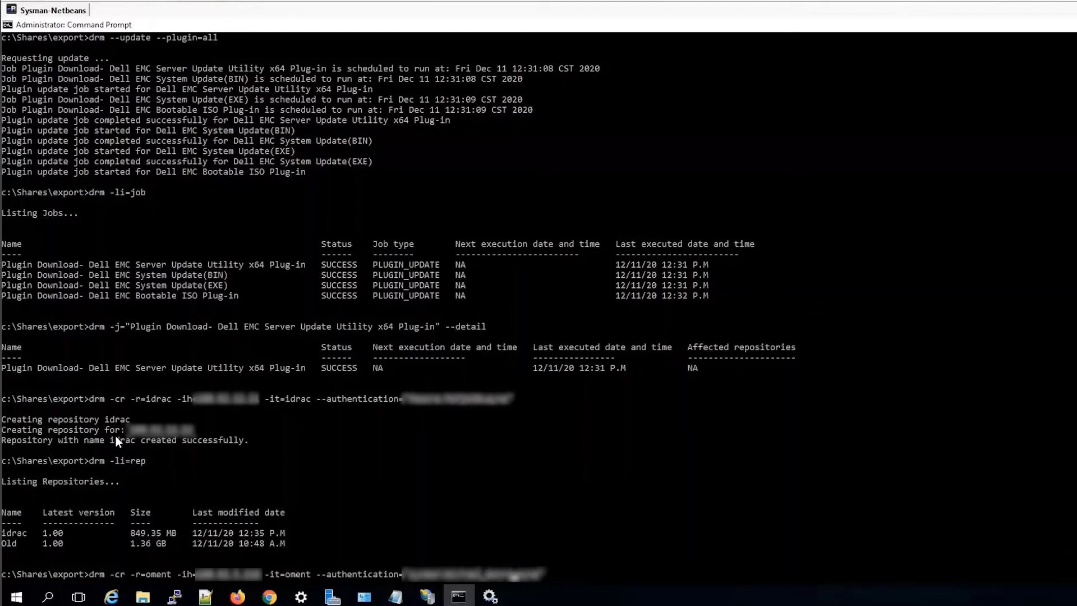
{"action": "key", "text": "Left"}
{"action": "key", "text": "Left"}
{"action": "key", "text": "Left"}
{"action": "key", "text": "Left"}
{"action": "key", "text": "Left"}
{"action": "key", "text": "Left"}
{"action": "key", "text": "Left"}
{"action": "key", "text": "Left"}
{"action": "key", "text": "BackSpace"}
{"action": "key", "text": "Right"}
{"action": "key", "text": "Right"}
{"action": "key", "text": "Right"}
{"action": "key", "text": "Right"}
{"action": "key", "text": "Right"}
{"action": "key", "text": "Right"}
{"action": "key", "text": "Right"}
{"action": "key", "text": "Right"}
{"action": "key", "text": "Right"}
{"action": "key", "text": "Right"}
{"action": "type", "text": "??"}
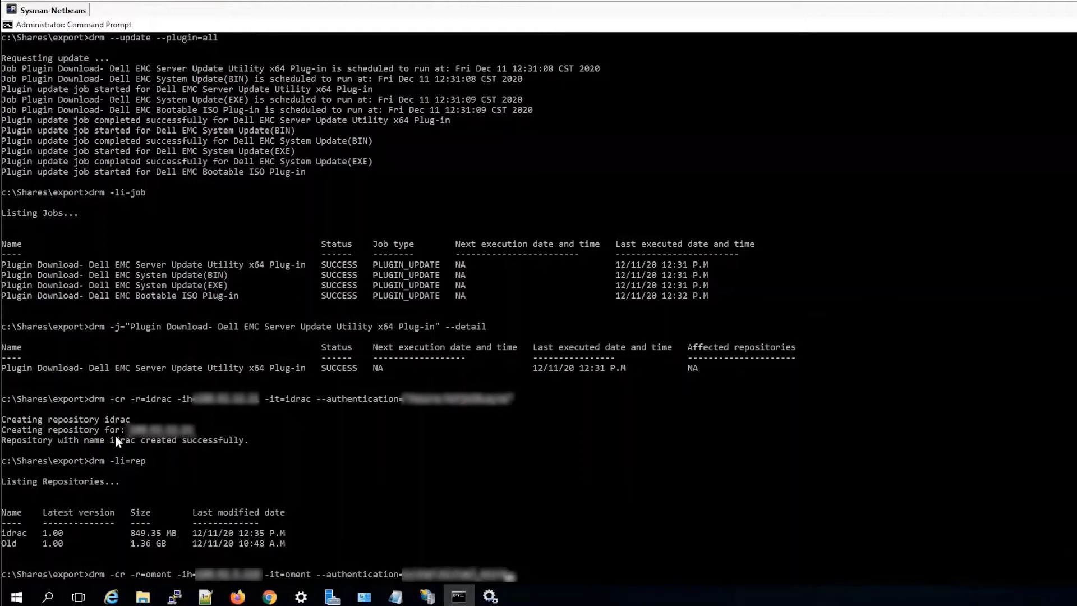
{"action": "type", "text": "?????????"}
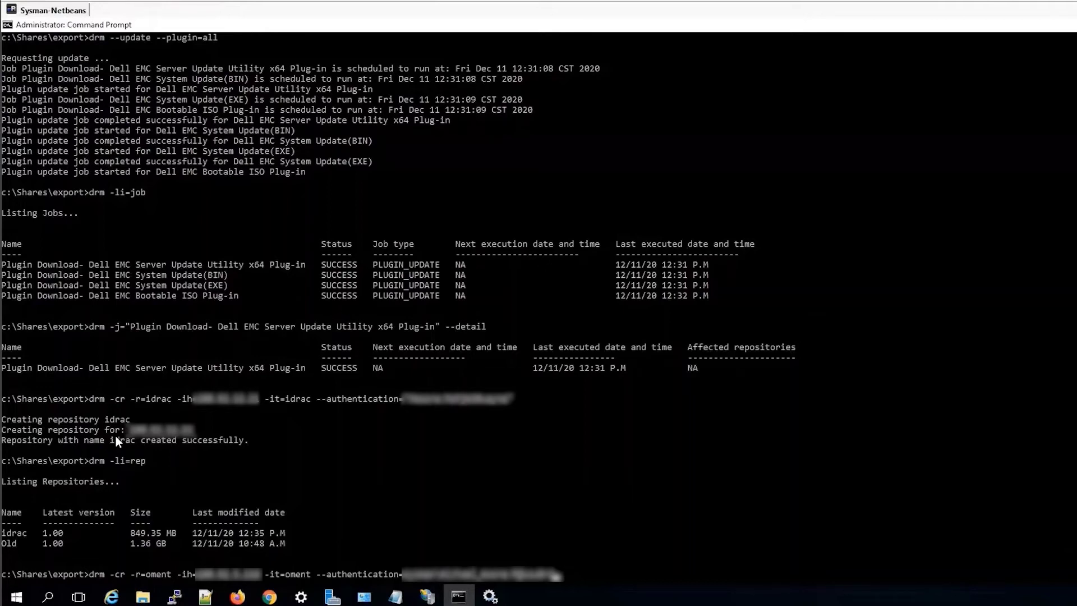
{"action": "key", "text": "Return"}
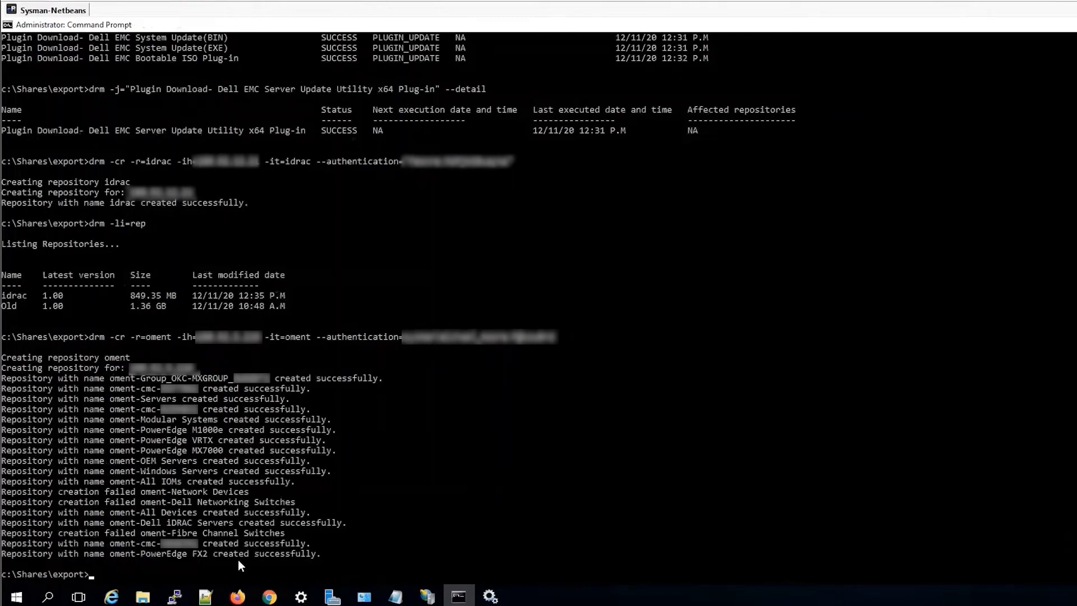
Rerun 'drm -li=rep' to list repositories, now including the oment ones beside idrac and Old.
{"action": "key", "text": "Up"}
{"action": "key", "text": "Up"}
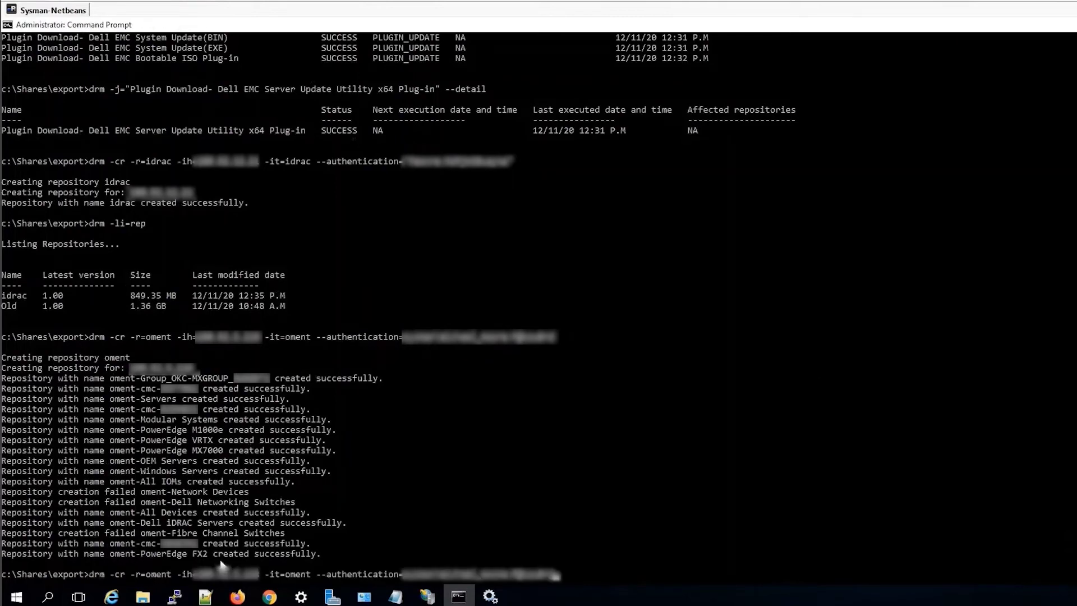
{"action": "key", "text": "Return"}
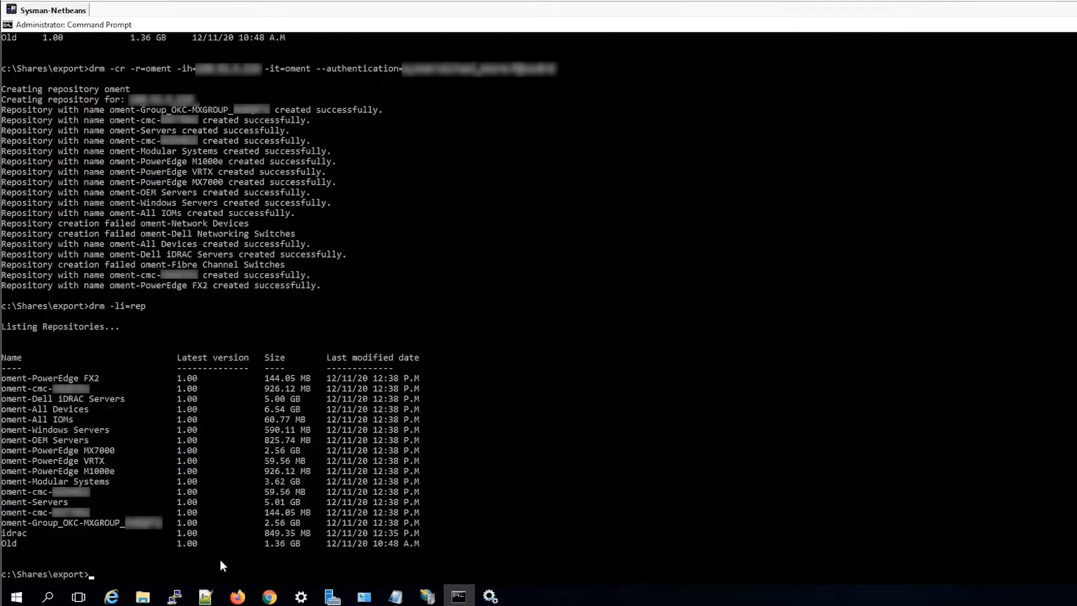
Start the command 'drm -r=idrac --deployment-type' at the c:\Shares\export prompt.
{"action": "type", "text": "drm -r=idrac --dep"}
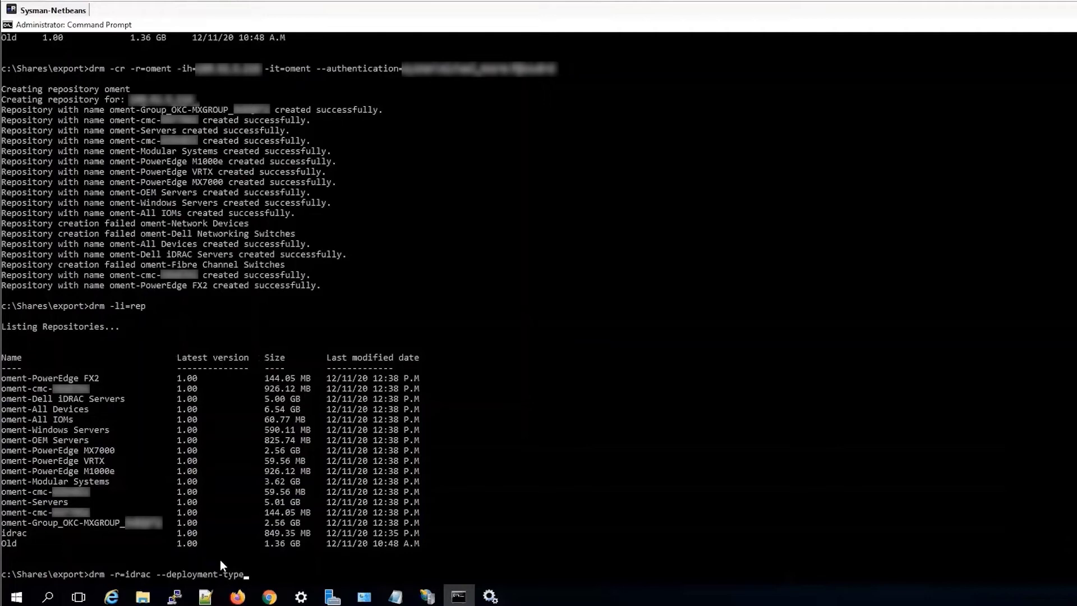
Export idrac as a Windows smartscript to c:\Shares\export with --force-update --nowait, then list jobs.
{"action": "type", "text": "loyment-type=smartscript --script-tyupe"}
{"action": "key", "text": "BackSpace"}
{"action": "key", "text": "BackSpace"}
{"action": "key", "text": "BackSpace"}
{"action": "type", "text": "pe"}
{"action": "type", "text": "=windows"}
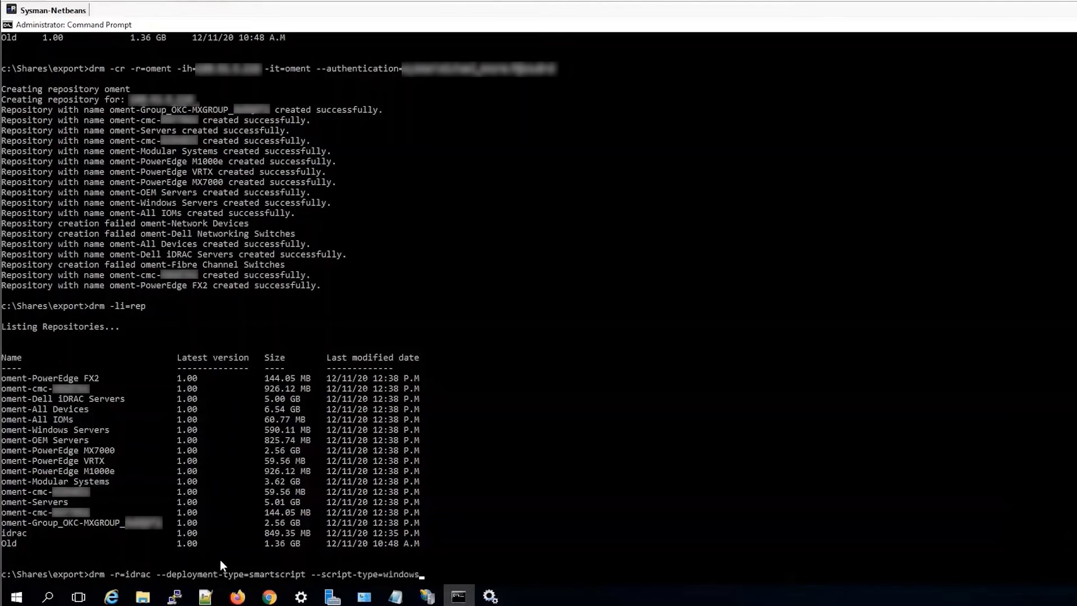
{"action": "type", "text": " --location=c:\\Shares\\export"}
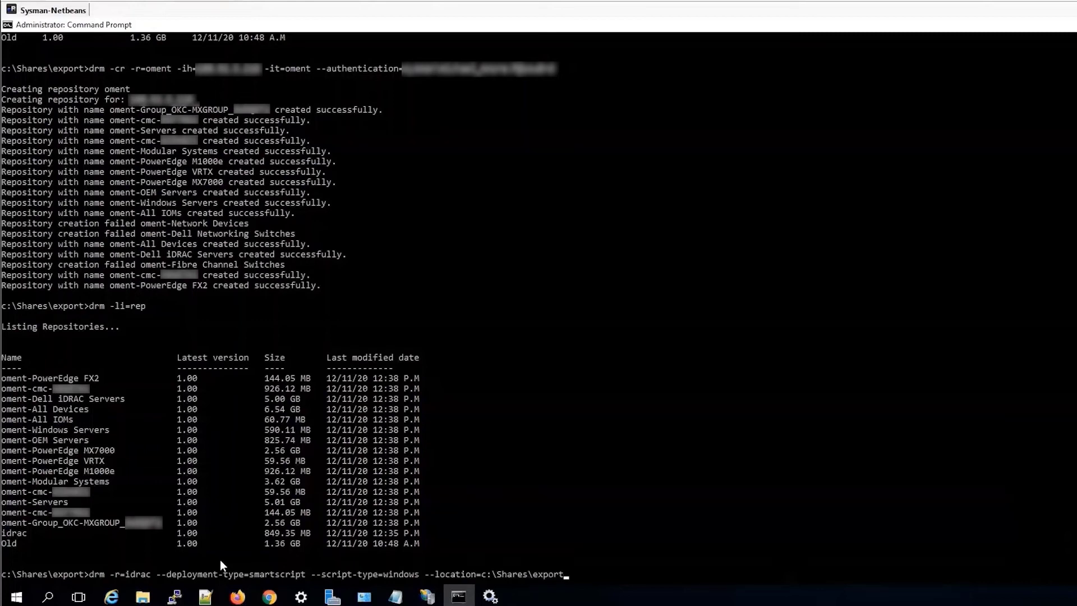
{"action": "type", "text": " --force-update --nowait"}
{"action": "key", "text": "Return"}
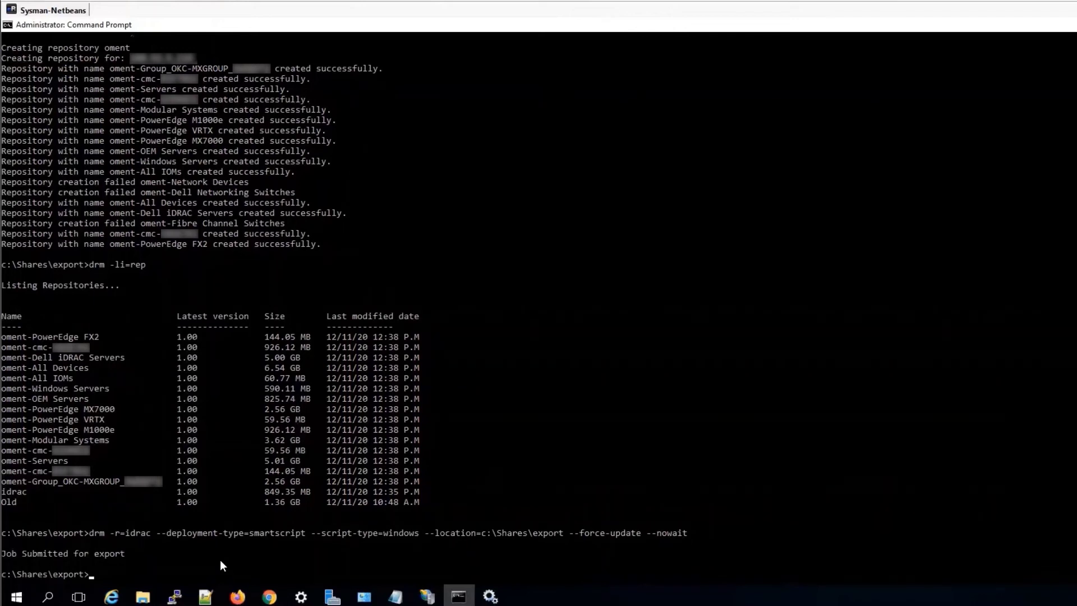
{"action": "type", "text": "drm -li=job"}
{"action": "key", "text": "Return"}
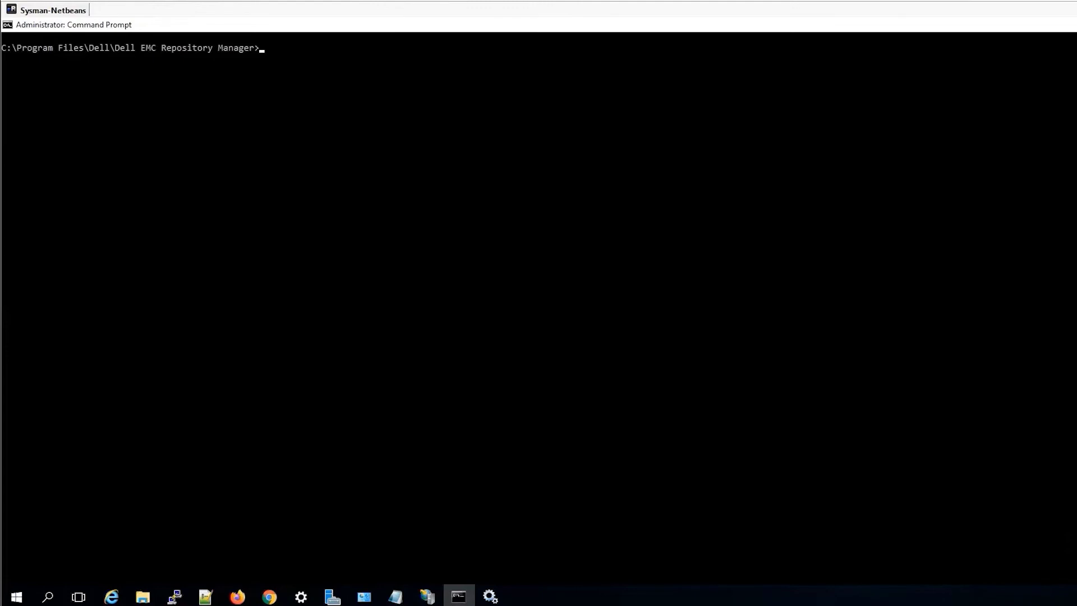
Run 'drm --deployment-type=exportCatalog --location="c:\Shares\export" -r=idrac' to export the catalog.
{"action": "left_click", "coordinate": [309, 79]}
{"action": "type", "text": "drm --deployment"}
{"action": "type", "text": "-type"}
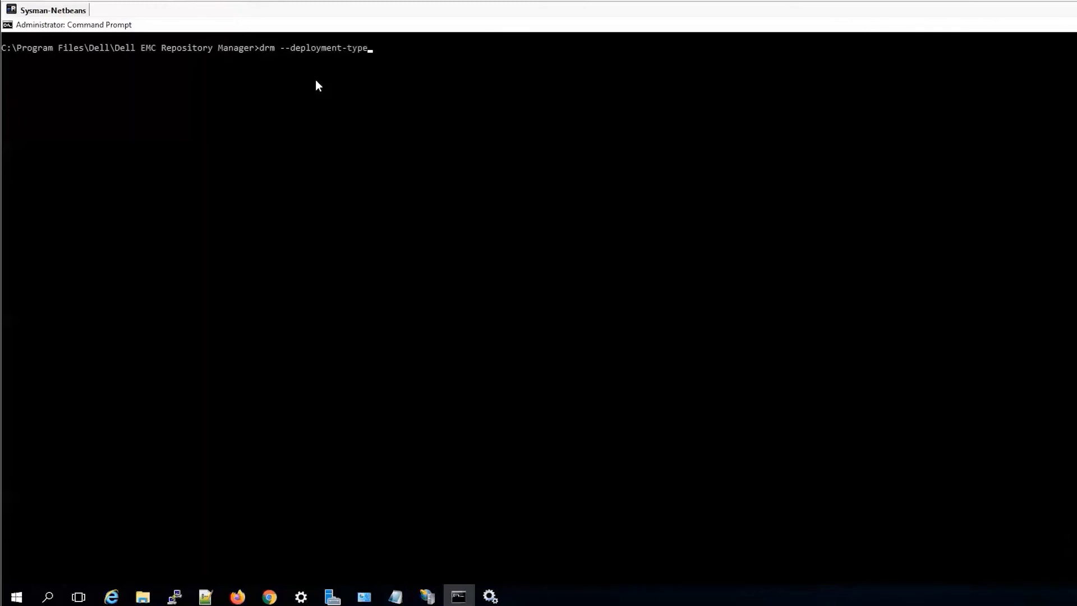
{"action": "key", "text": "BackSpace"}
{"action": "type", "text": "=exportCatalog --location"}
{"action": "key", "text": "BackSpace"}
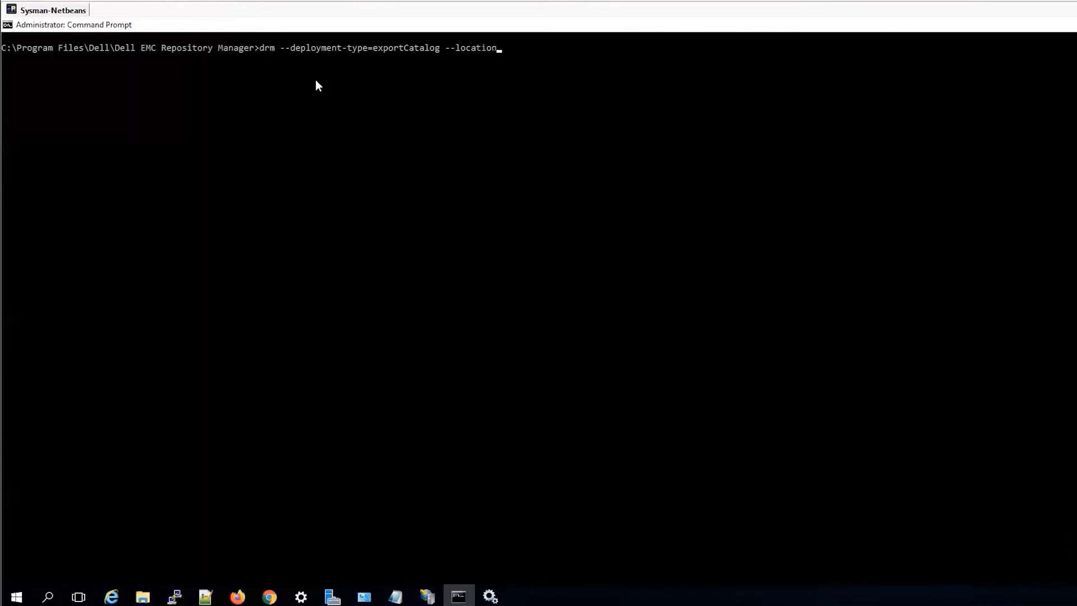
{"action": "type", "text": "=\"c:\\S"}
{"action": "key", "text": "Tab"}
{"action": "type", "text": "\\e"}
{"action": "key", "text": "Tab"}
{"action": "type", "text": "-r"}
{"action": "type", "text": "="}
{"action": "type", "text": "idr"}
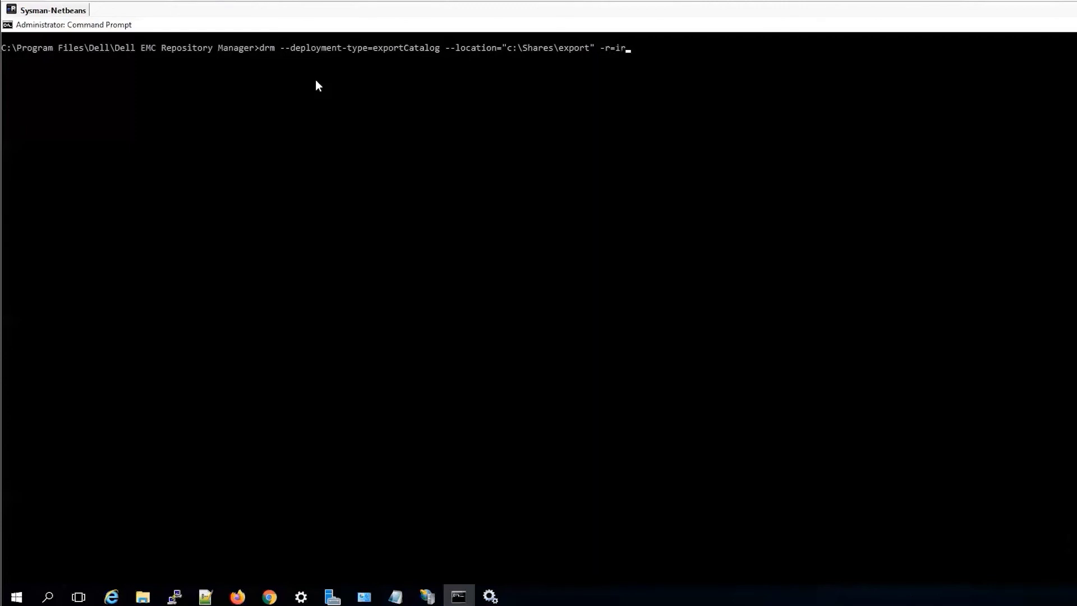
{"action": "type", "text": "ac"}
{"action": "key", "text": "Return"}
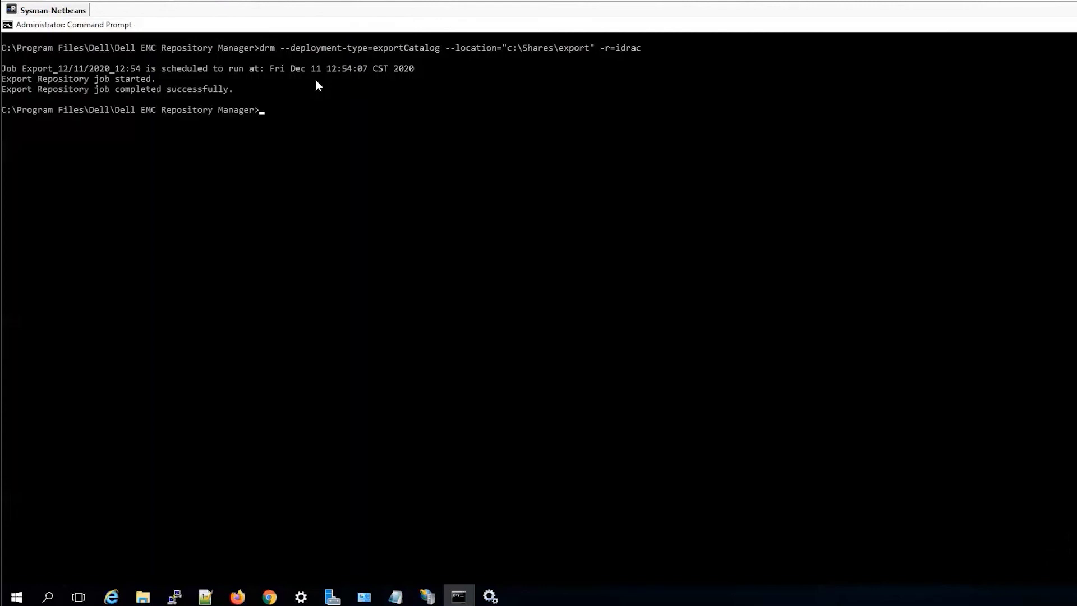
Change into c:\Shares\export and run 'dir' to show the catalog XML and smart deployment folder.
{"action": "type", "text": "cd c:\\sh\\export"}
{"action": "key", "text": "Return"}
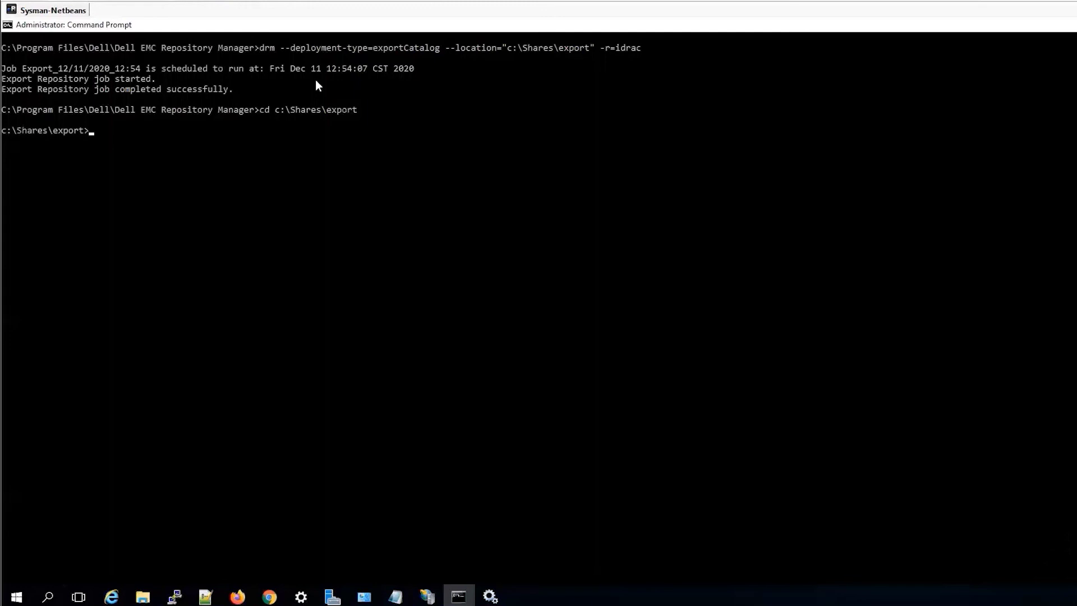
{"action": "type", "text": "ditr"}
{"action": "key", "text": "BackSpace"}
{"action": "key", "text": "BackSpace"}
{"action": "type", "text": "r"}
{"action": "key", "text": "Return"}
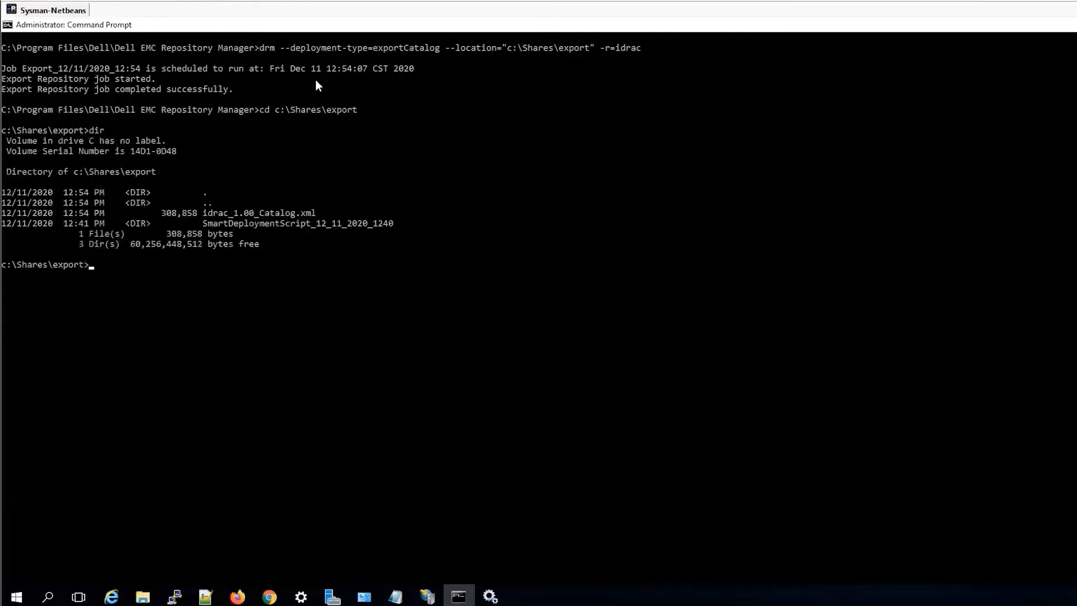